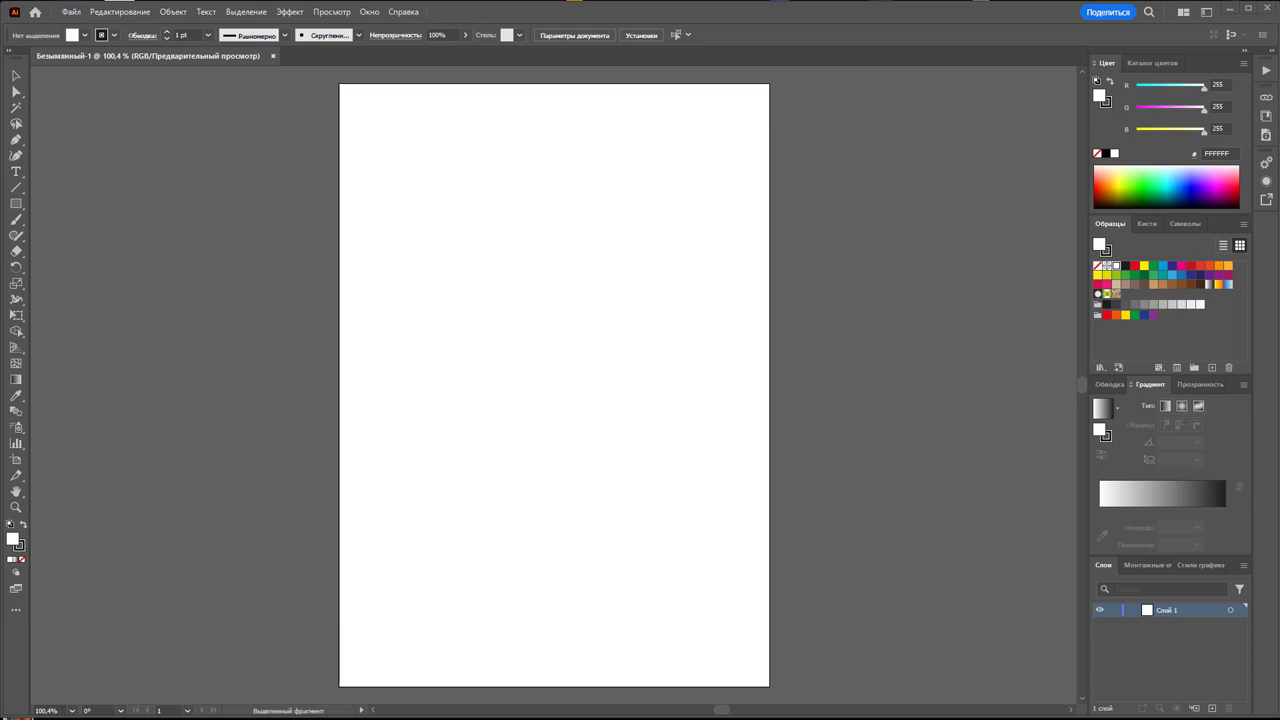
# Dock the Text to Vector Graphic (Beta) panel beside the artboard and draw an 86.222 mm square
pyautogui.click(369, 12)
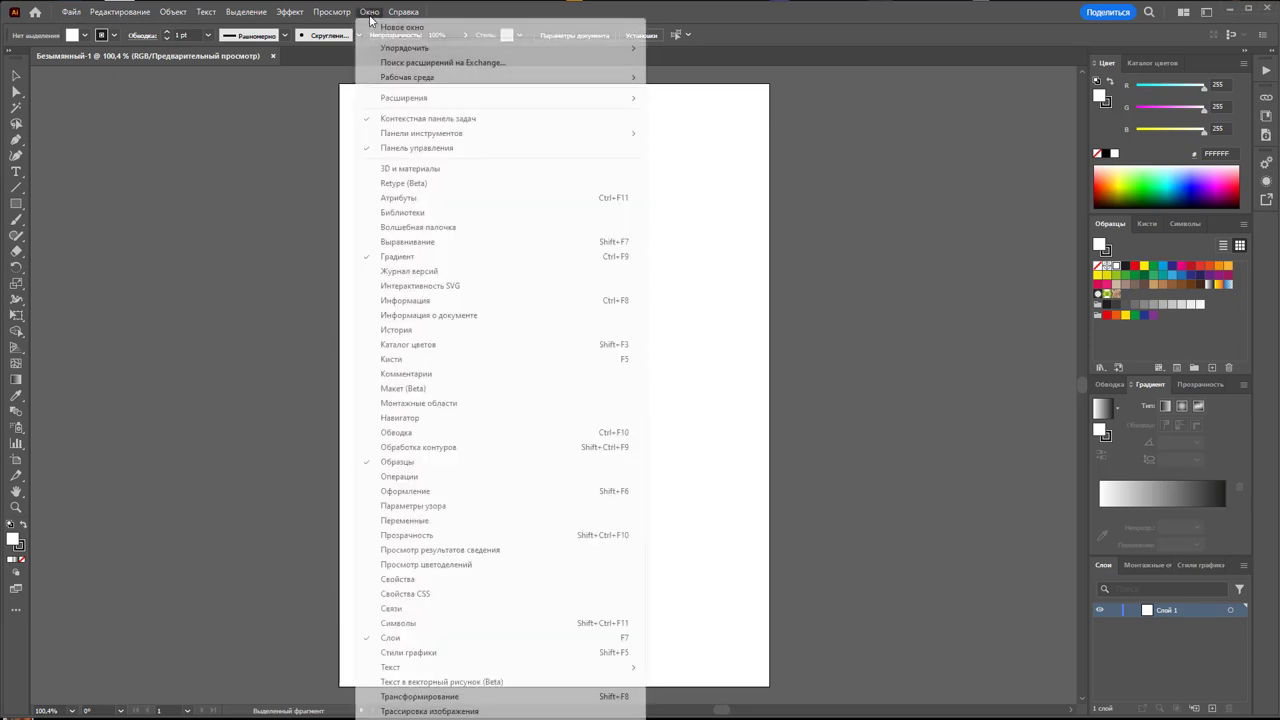
pyautogui.click(533, 684)
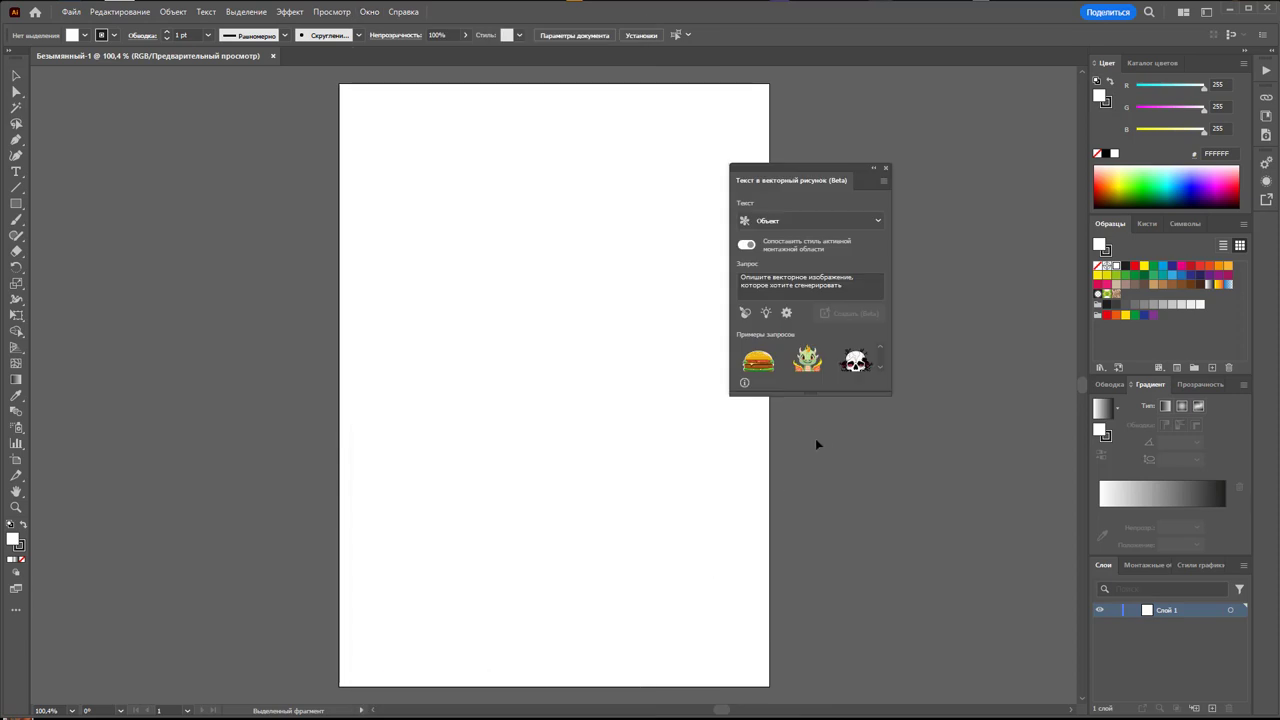
pyautogui.moveTo(790, 172); pyautogui.dragTo(967, 91)
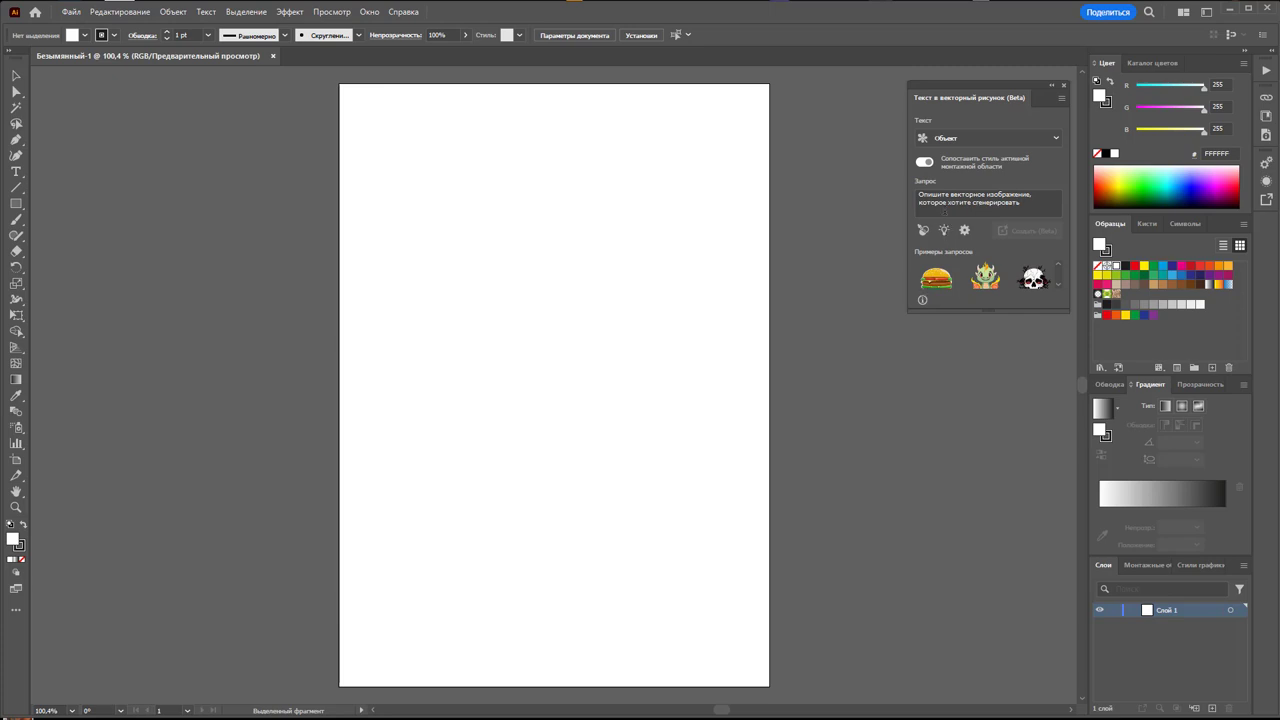
pyautogui.moveTo(978, 90); pyautogui.dragTo(880, 102)
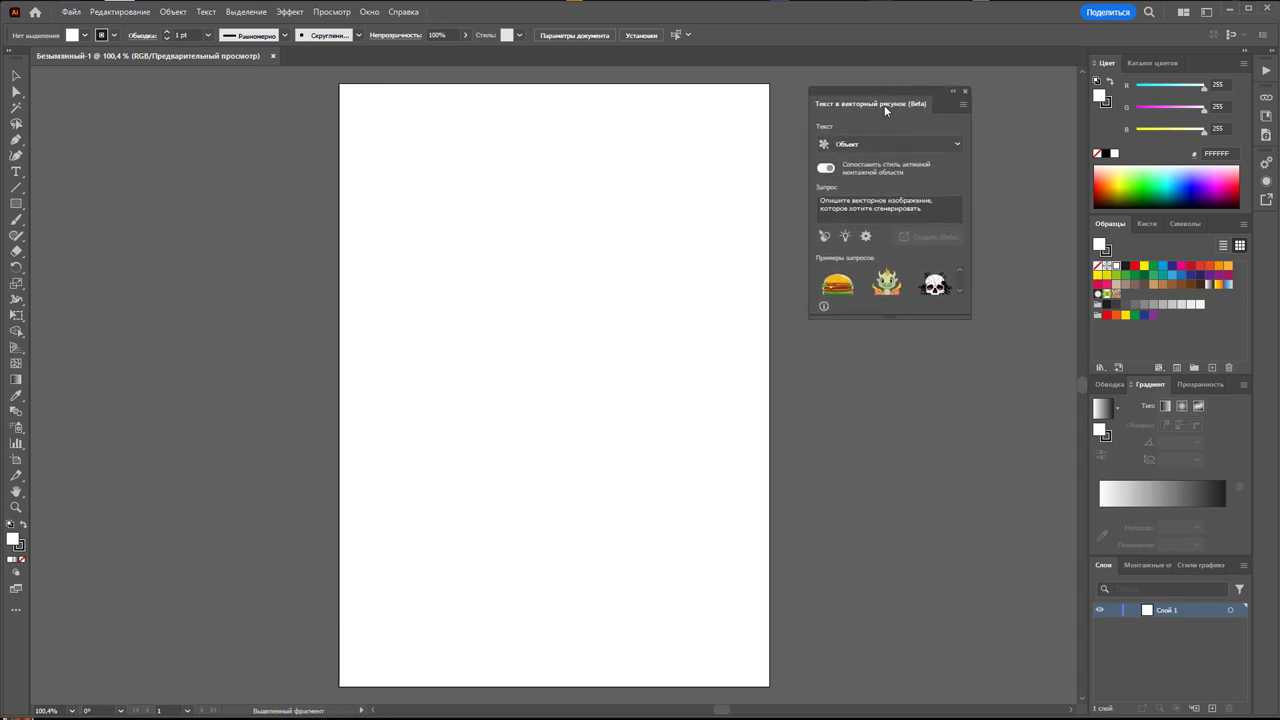
pyautogui.click(16, 205)
pyautogui.moveTo(361, 103); pyautogui.dragTo(609, 350)
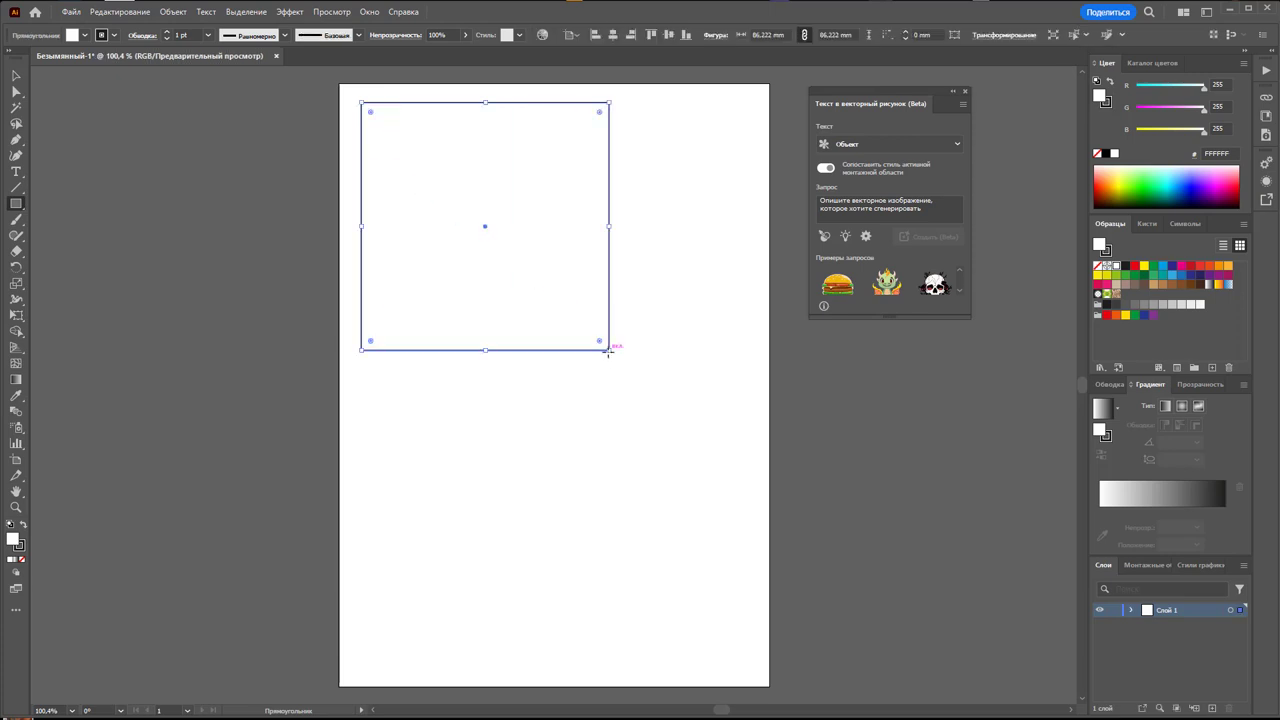
# Generate a vector kitten in the square with content type Object and prompt 'котенок'
pyautogui.click(940, 148)
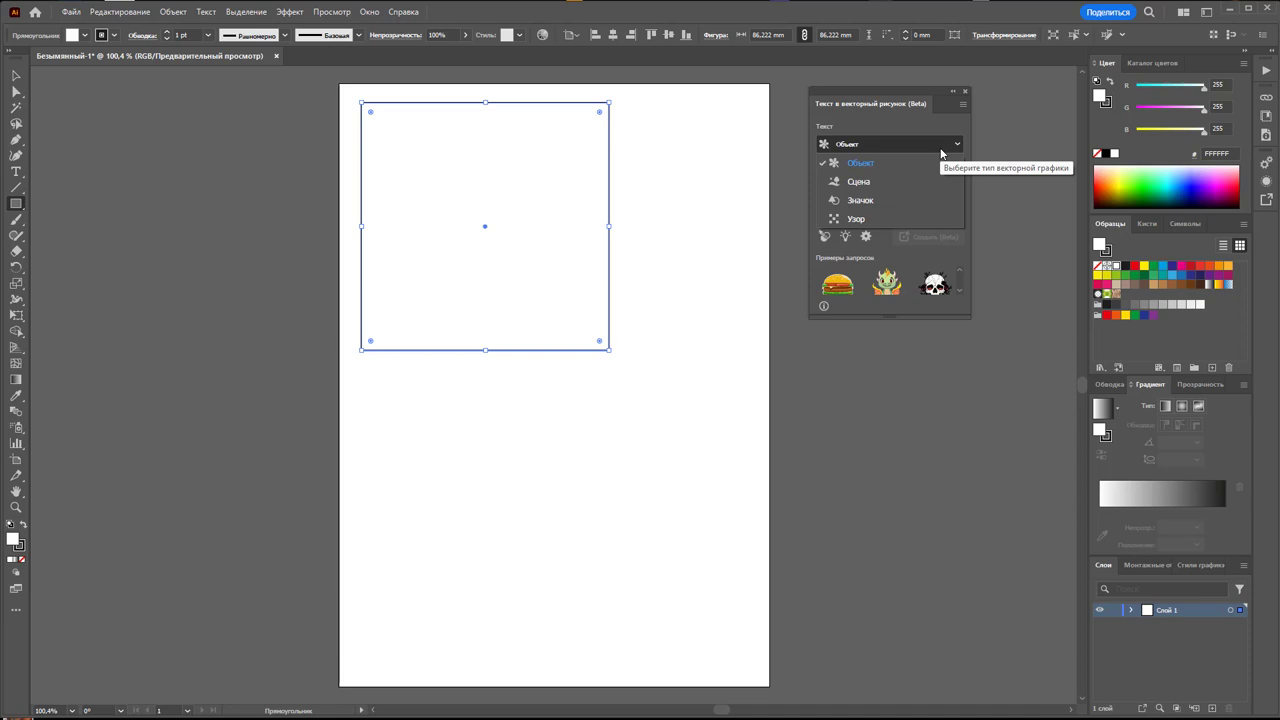
pyautogui.click(860, 163)
pyautogui.click(865, 211)
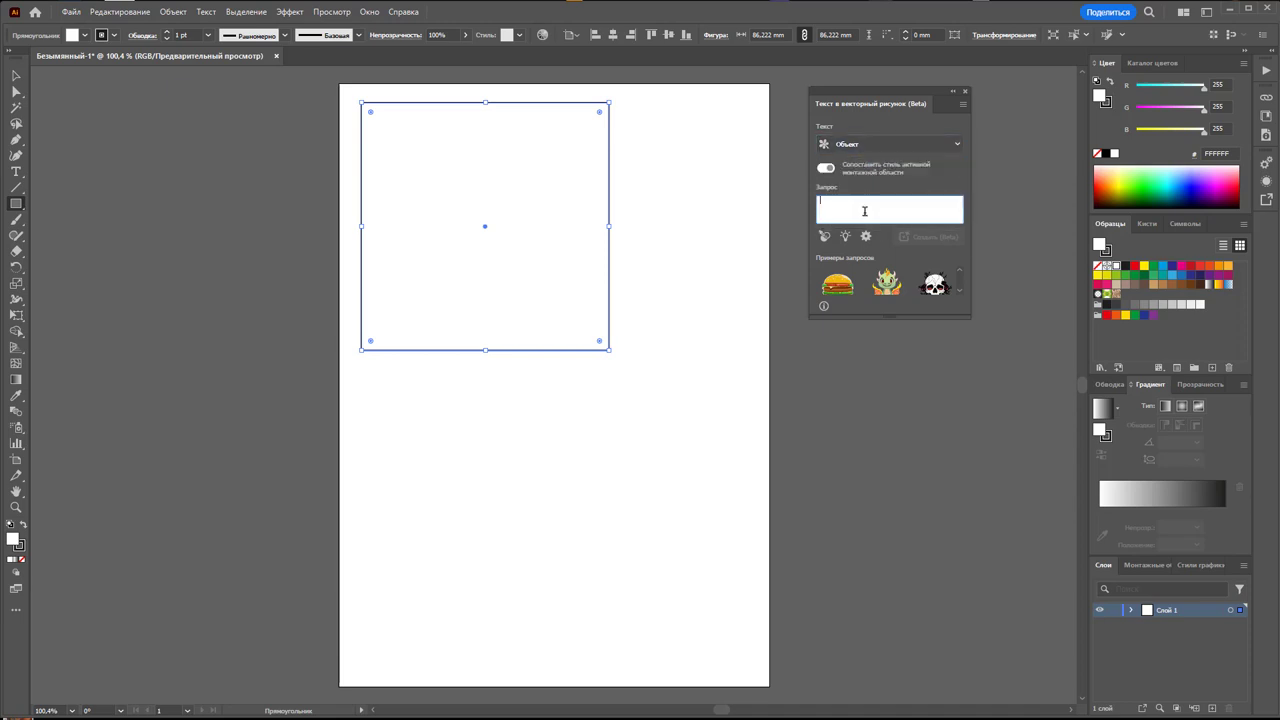
pyautogui.write('ко')
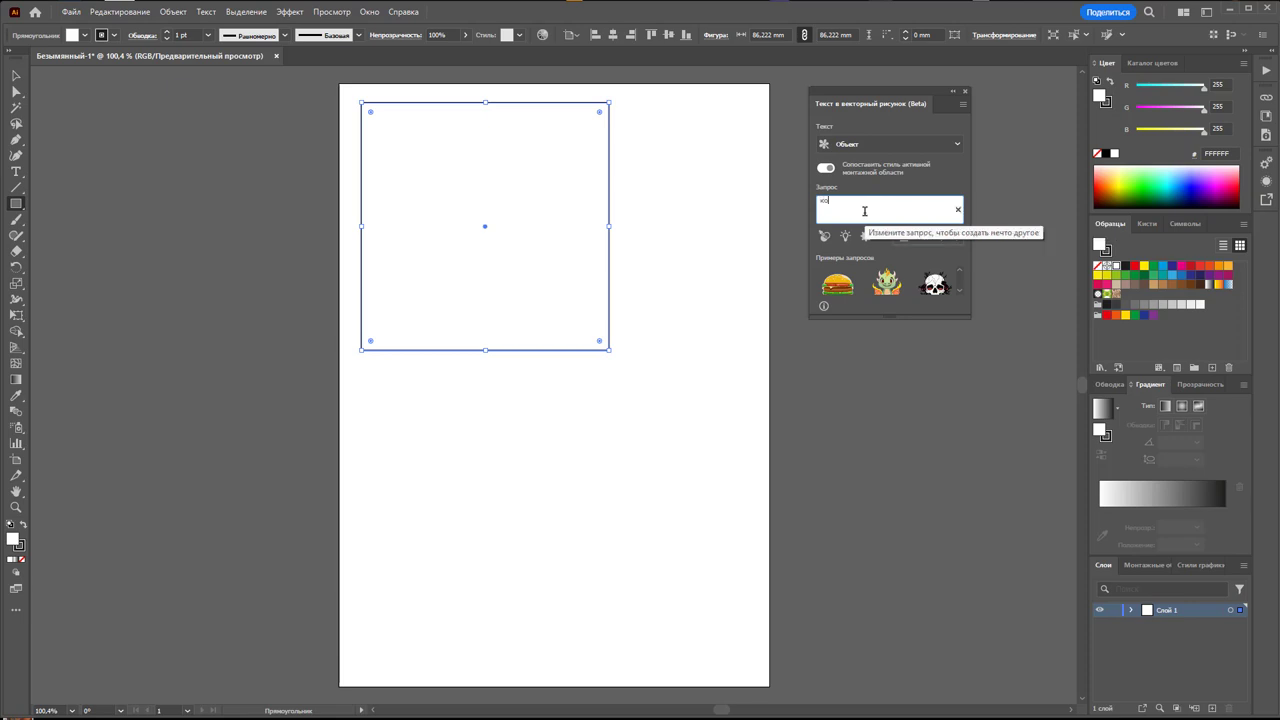
pyautogui.write('тенок')
pyautogui.click(920, 237)
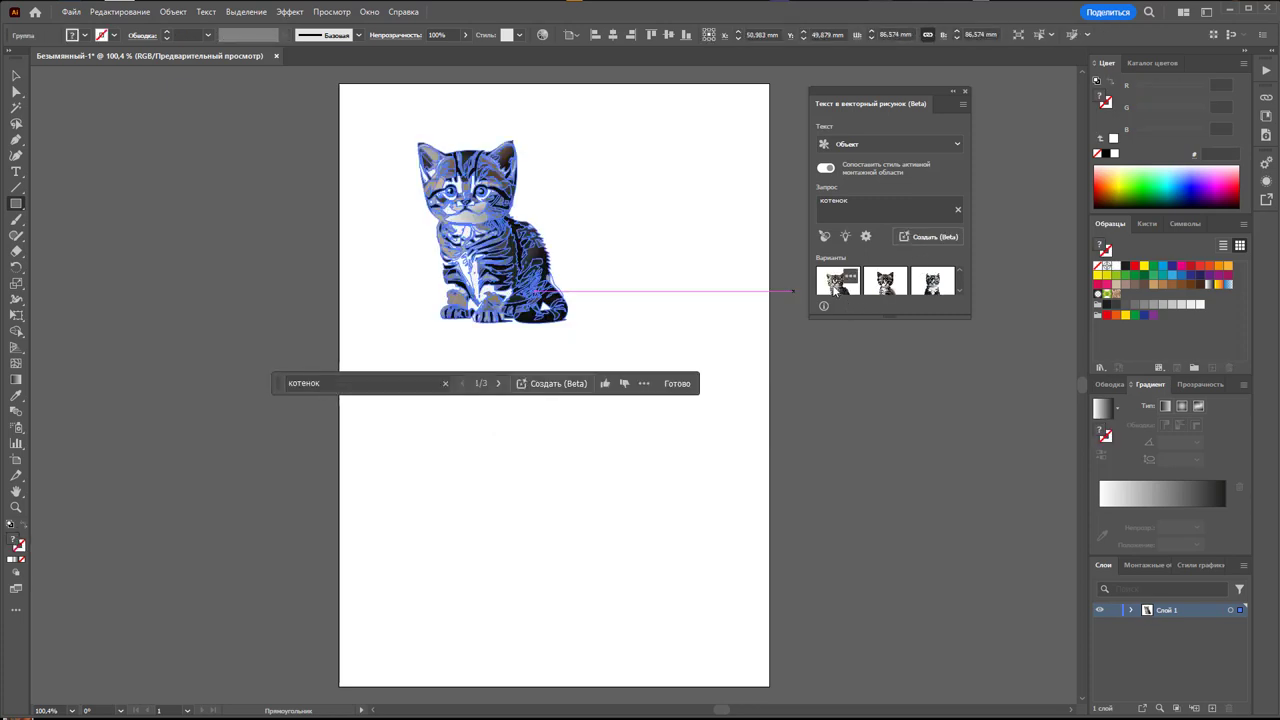
# Compare the three kitten variations, apply the second one, and deselect the artwork
pyautogui.click(886, 285)
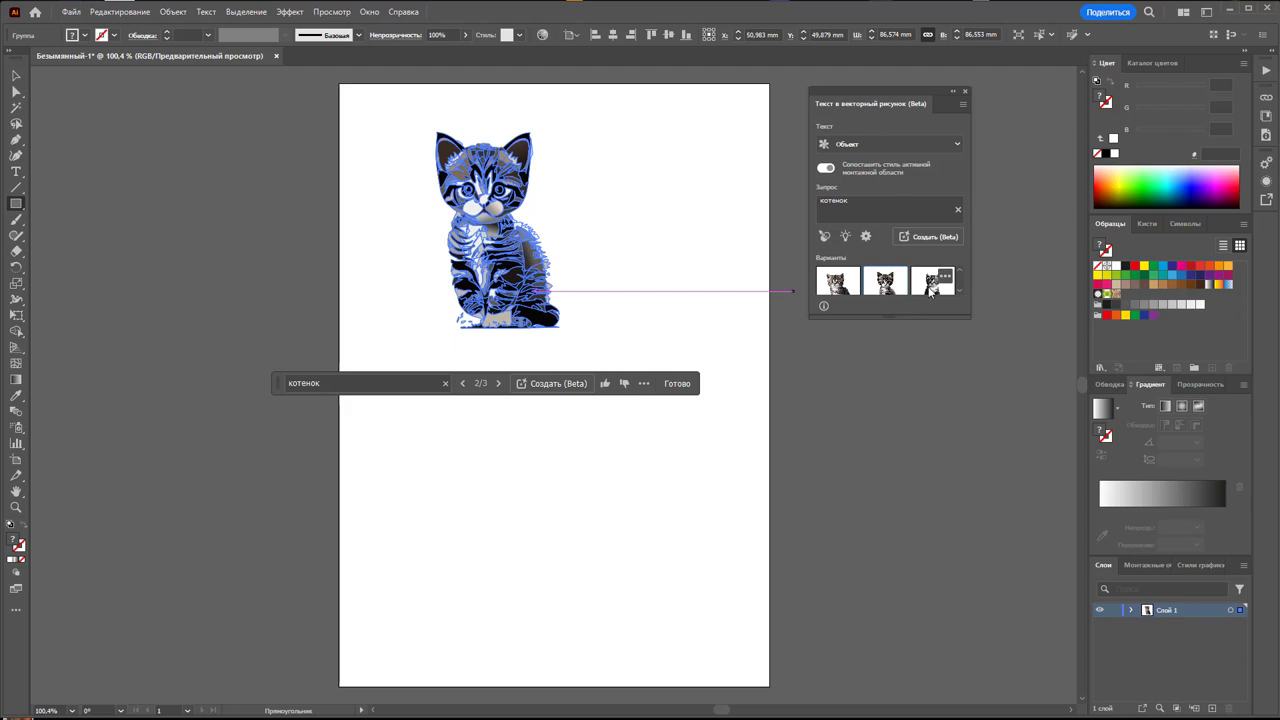
pyautogui.click(934, 288)
pyautogui.click(884, 284)
pyautogui.click(16, 75)
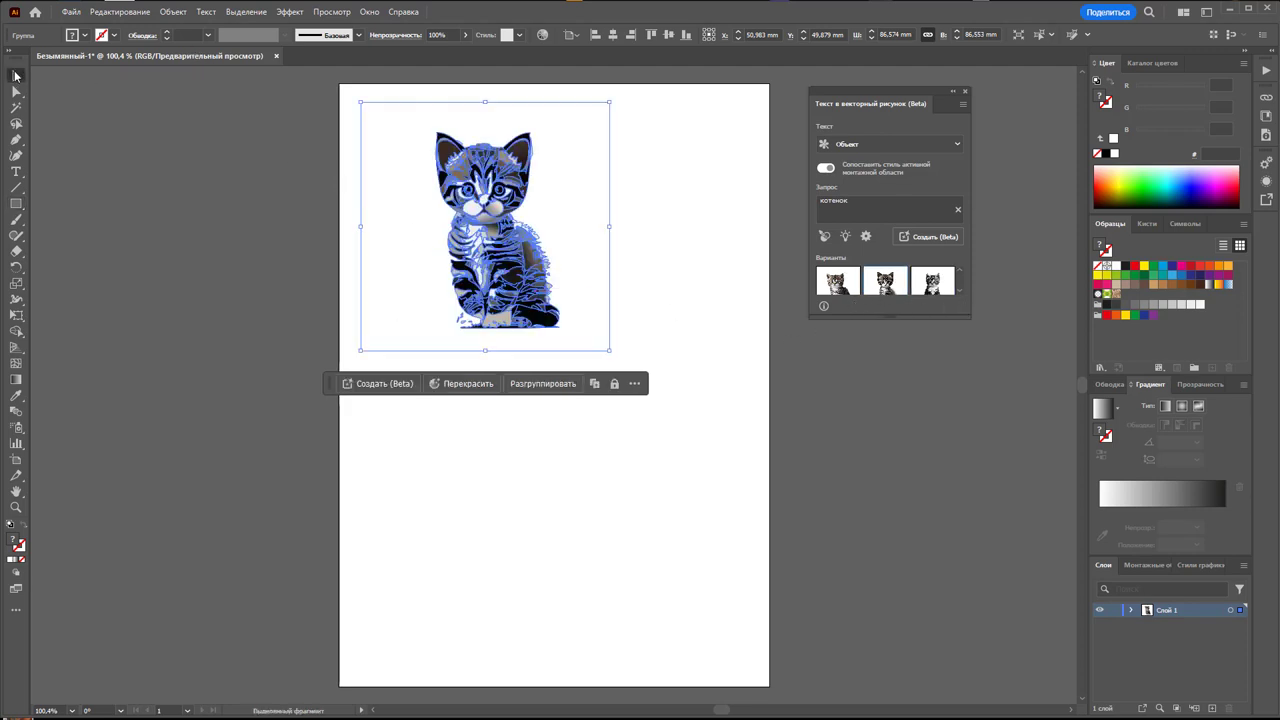
pyautogui.click(597, 180)
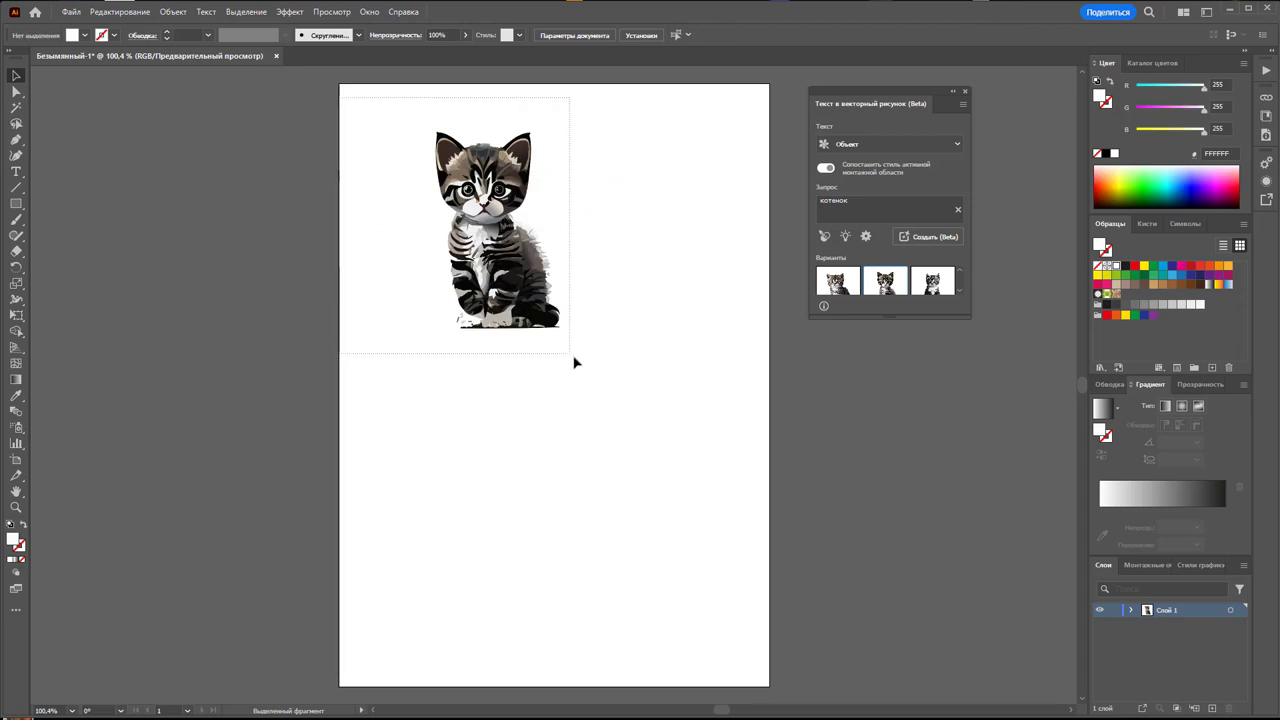
pyautogui.moveTo(289, 117); pyautogui.dragTo(580, 362)
pyautogui.click(651, 313)
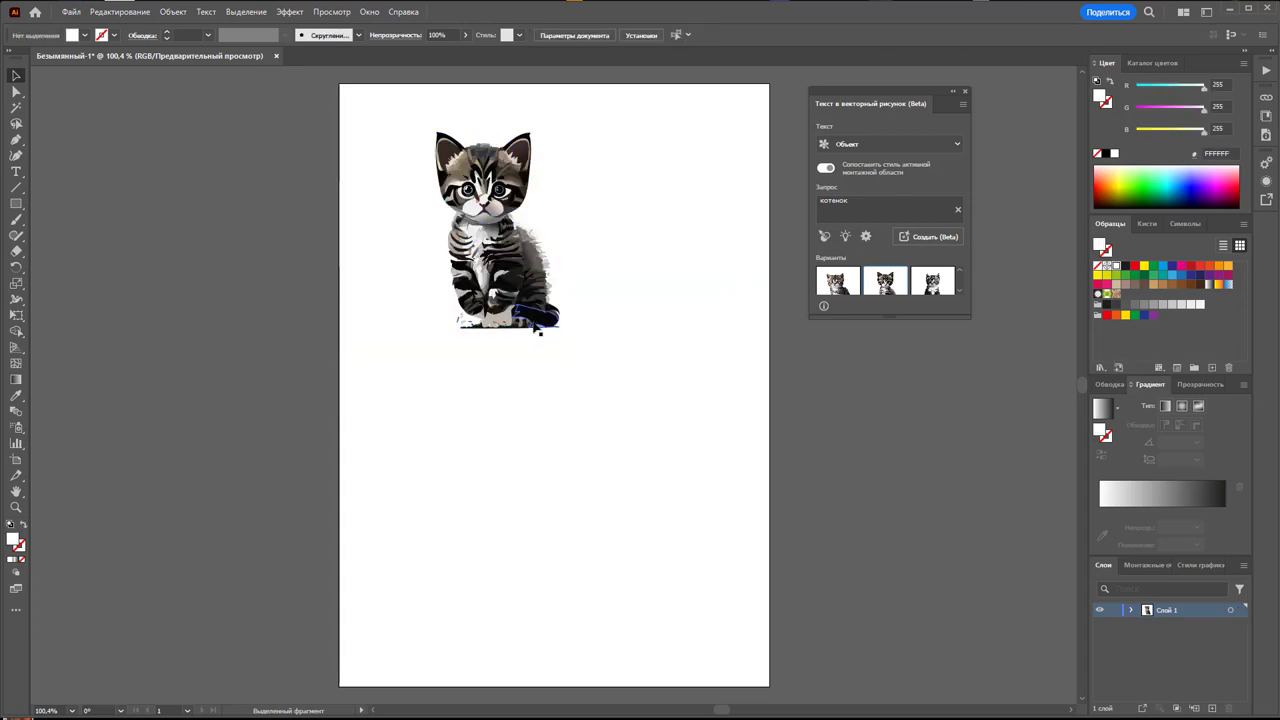
# Extend the artboard's left edge outward and move the kitten into its upper-left corner
pyautogui.click(16, 459)
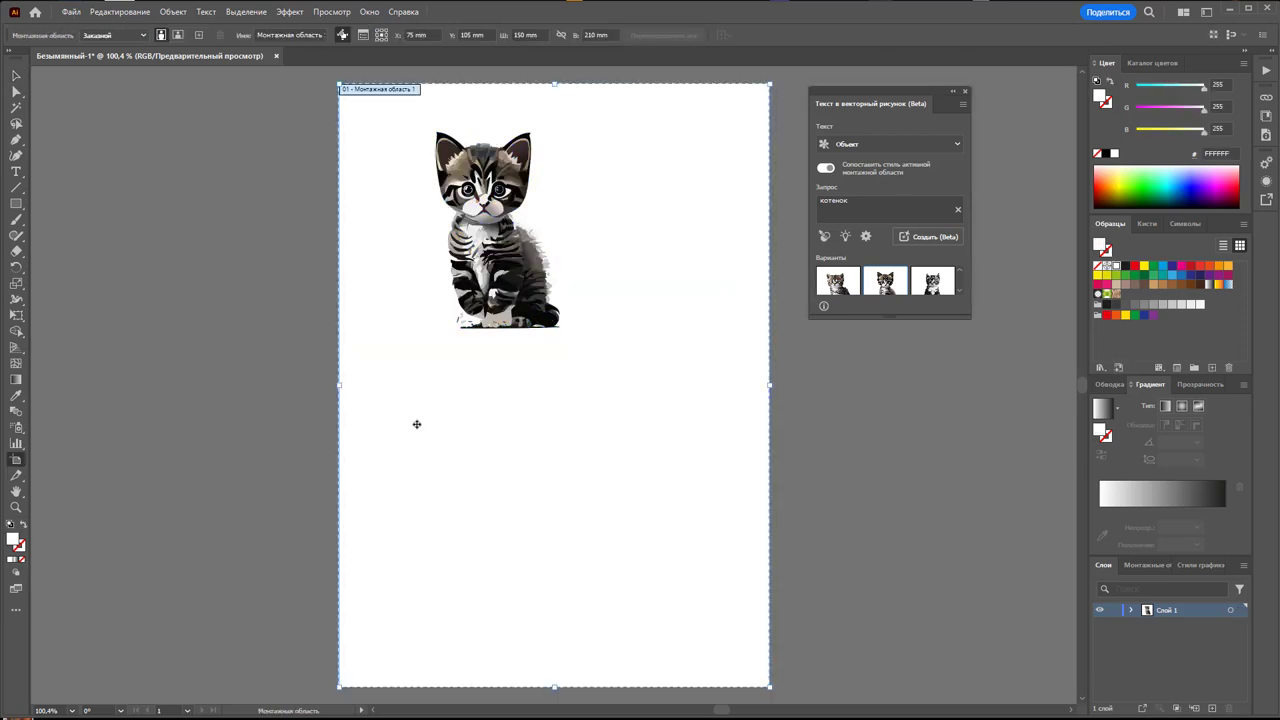
pyautogui.moveTo(340, 384); pyautogui.dragTo(182, 384)
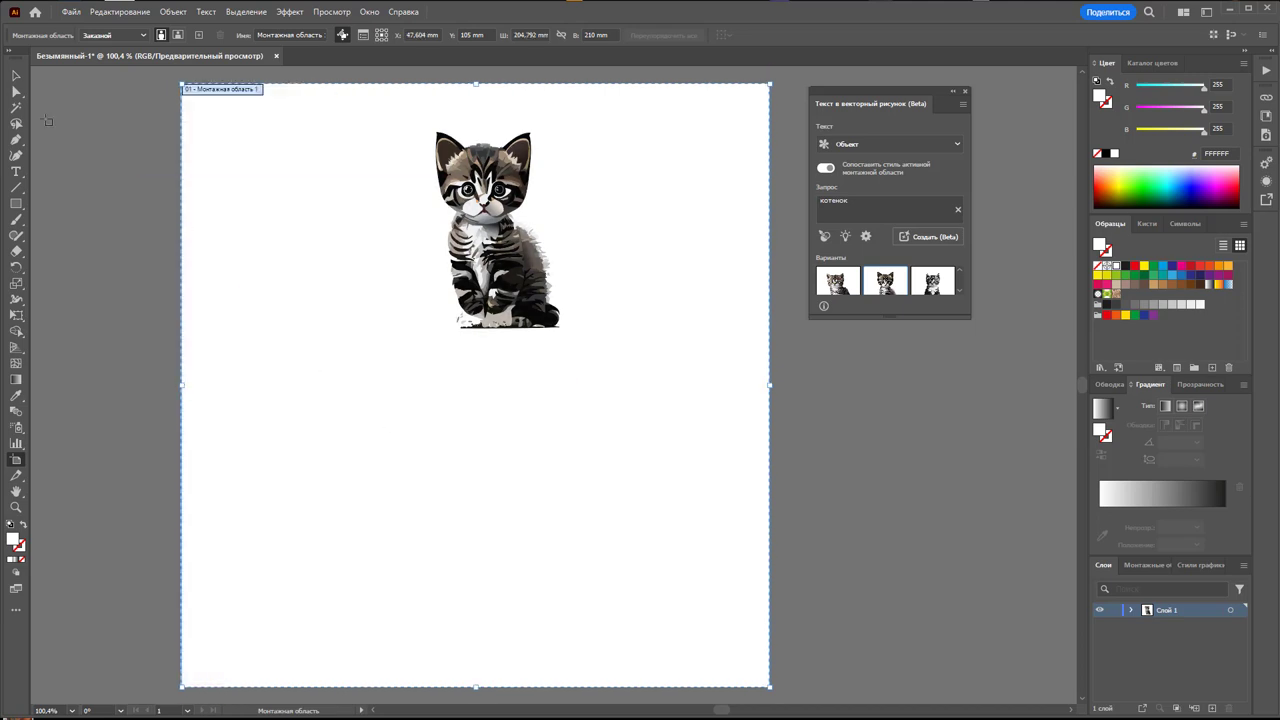
pyautogui.click(16, 76)
pyautogui.click(578, 345)
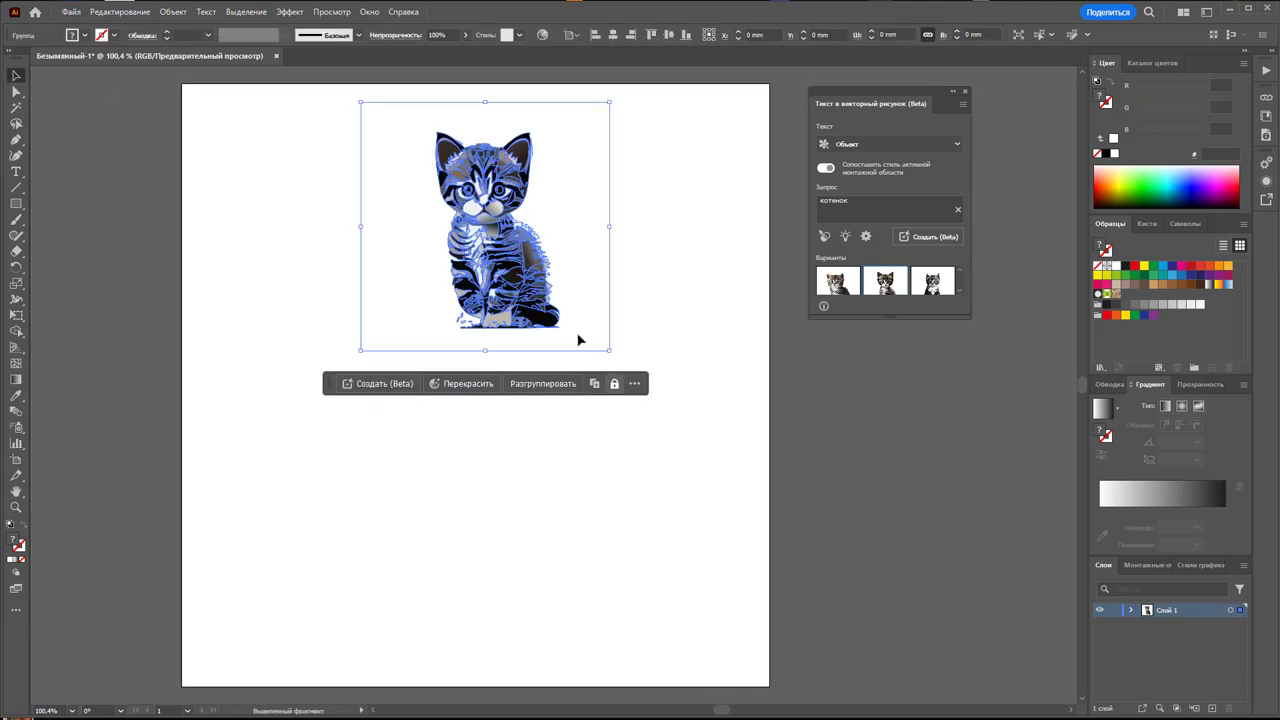
pyautogui.moveTo(520, 262)
pyautogui.mouseDown()
pyautogui.moveTo(326, 256)
pyautogui.moveTo(313, 268)
pyautogui.mouseUp()
# Ungroup the kitten, then reselect its pieces as one 42.989 × 68.315 mm group
pyautogui.click(546, 277)
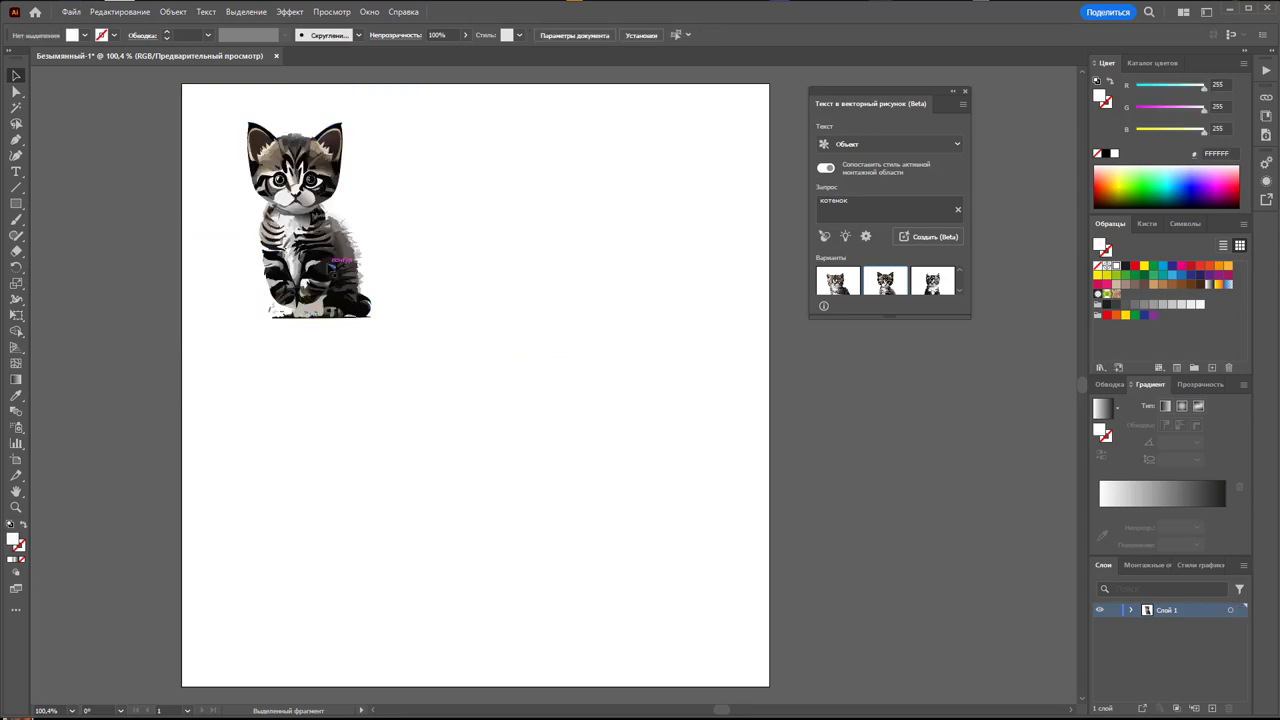
pyautogui.rightClick(328, 264)
pyautogui.click(390, 444)
pyautogui.click(565, 320)
pyautogui.click(345, 248)
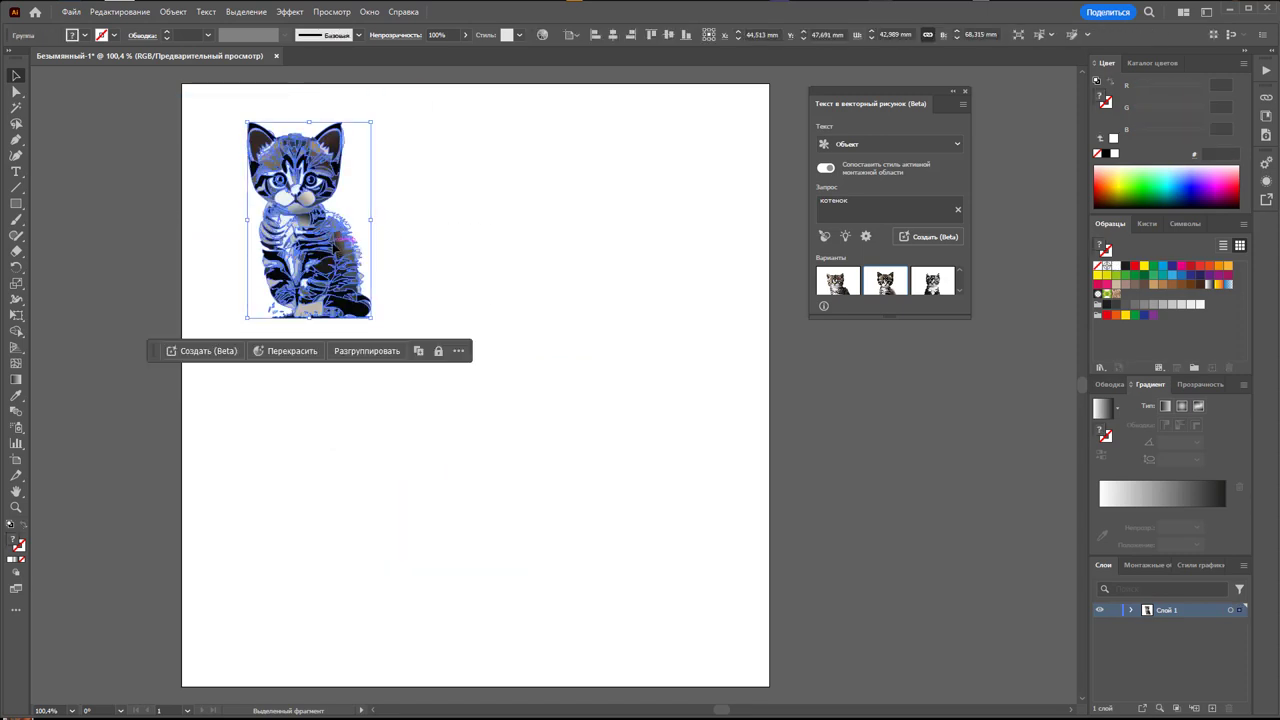
pyautogui.click(465, 239)
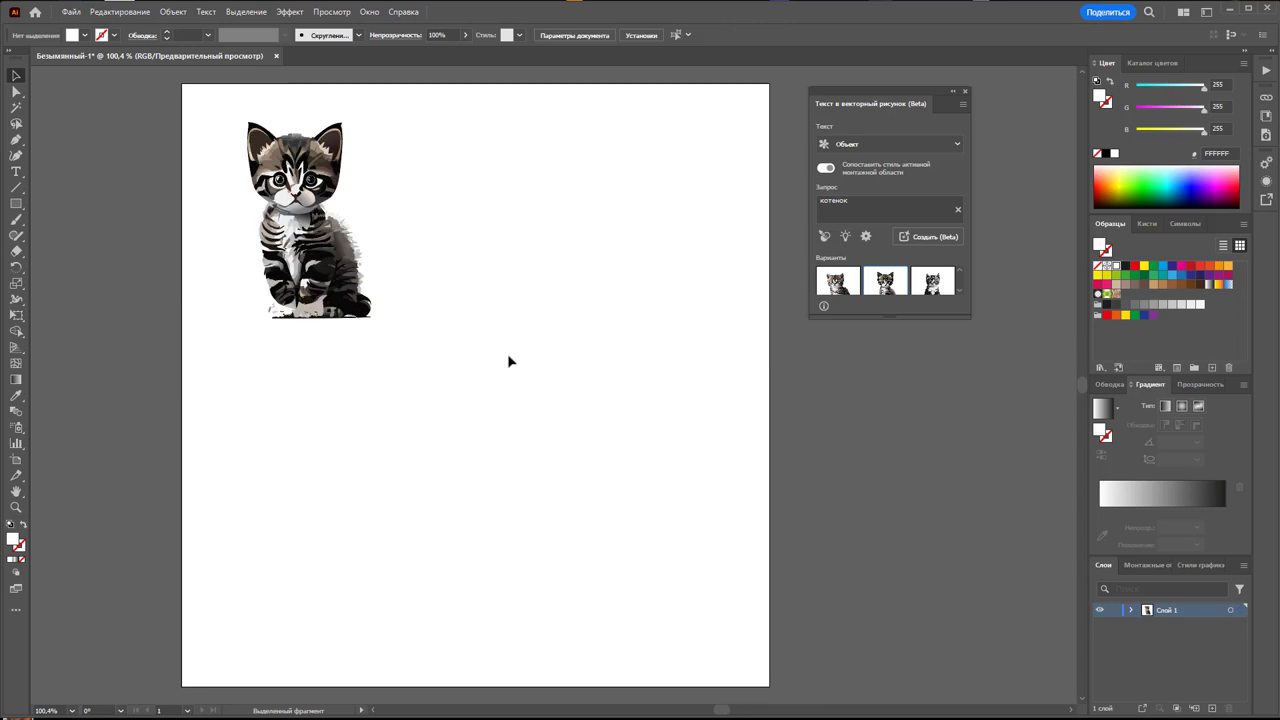
pyautogui.moveTo(487, 369); pyautogui.dragTo(226, 127)
pyautogui.rightClick(272, 158)
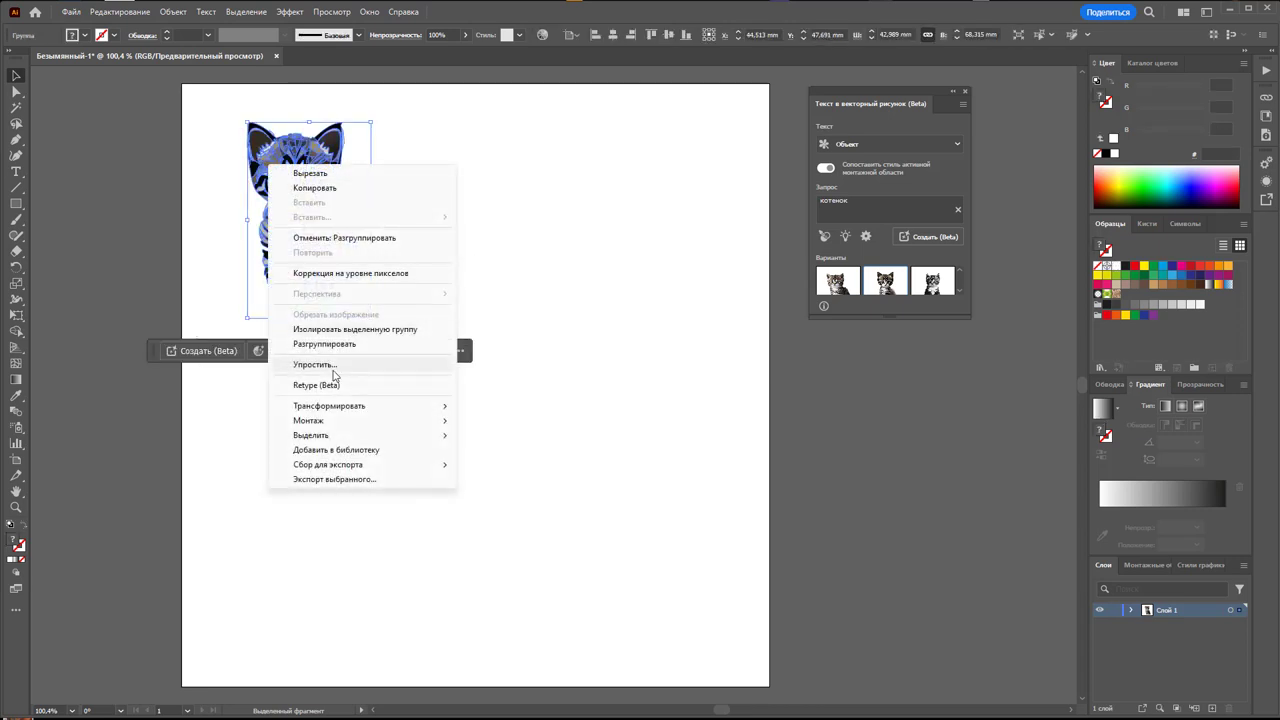
pyautogui.click(517, 240)
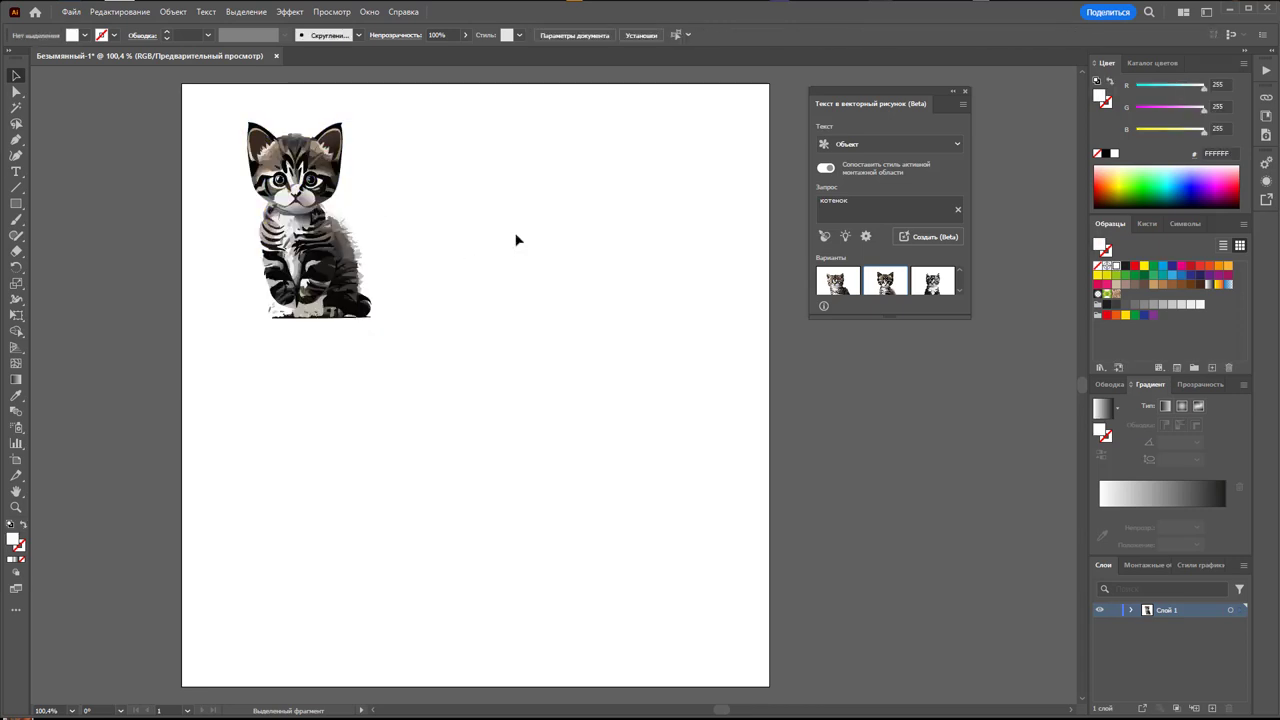
pyautogui.click(329, 248)
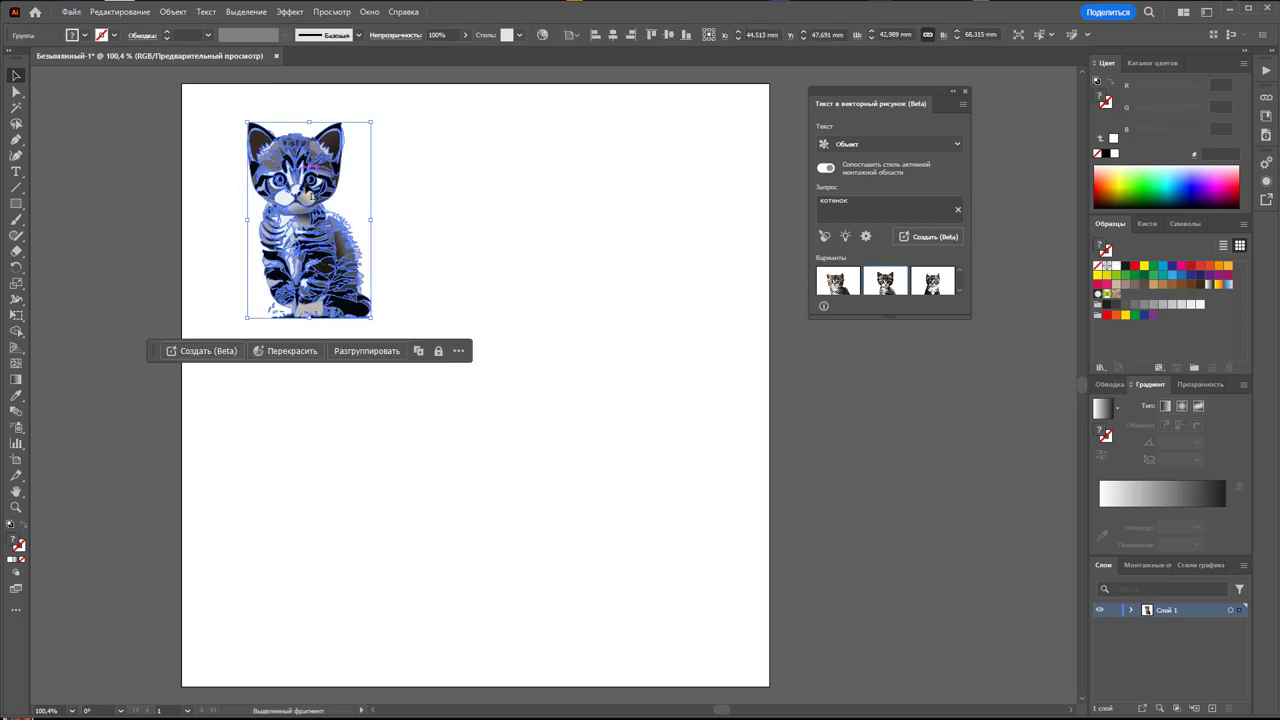
pyautogui.click(432, 238)
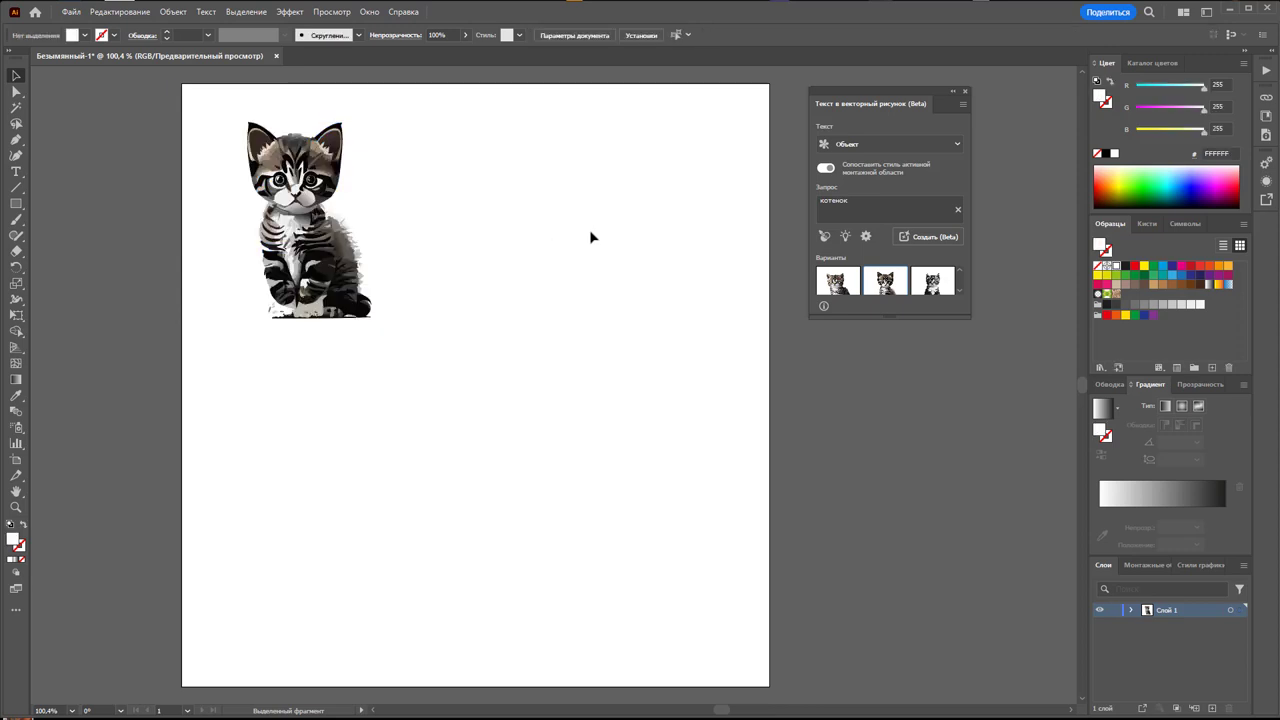
# Generate an Icon-type 'котенок' graphic right of the kitten, keeping the third, tan cat-face variant
pyautogui.click(907, 143)
pyautogui.click(899, 201)
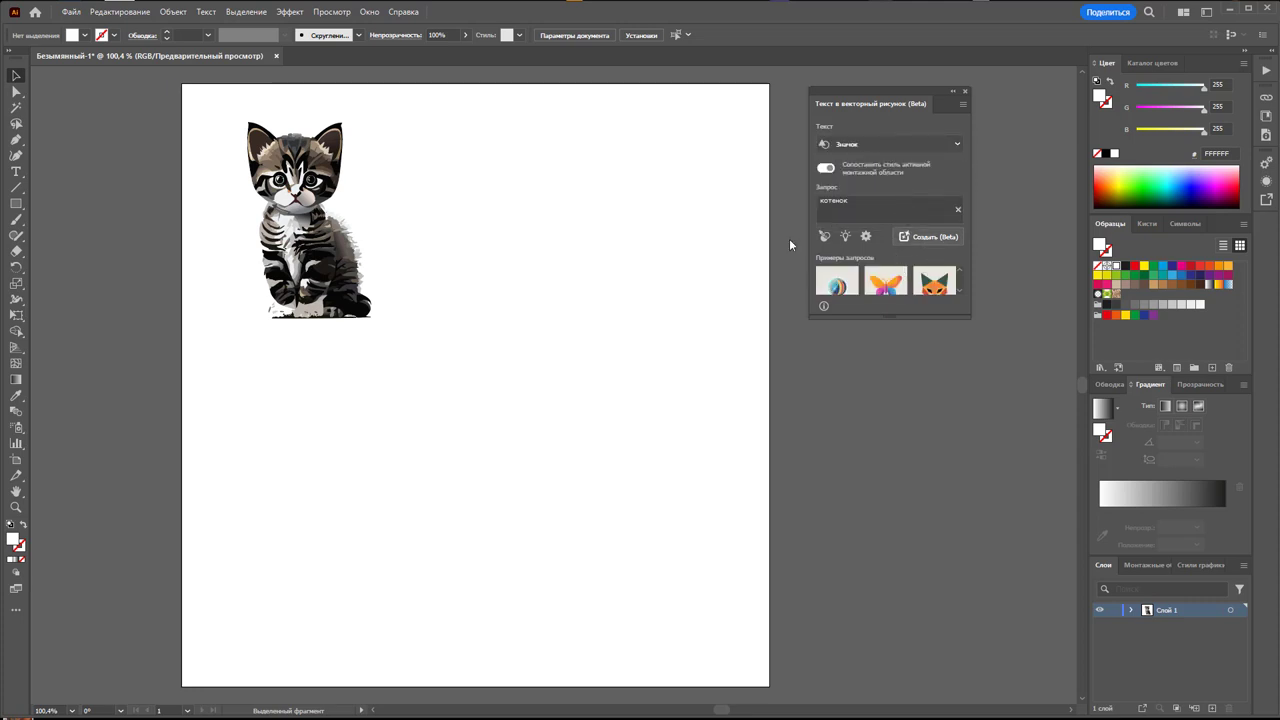
pyautogui.click(16, 203)
pyautogui.moveTo(432, 117); pyautogui.dragTo(651, 317)
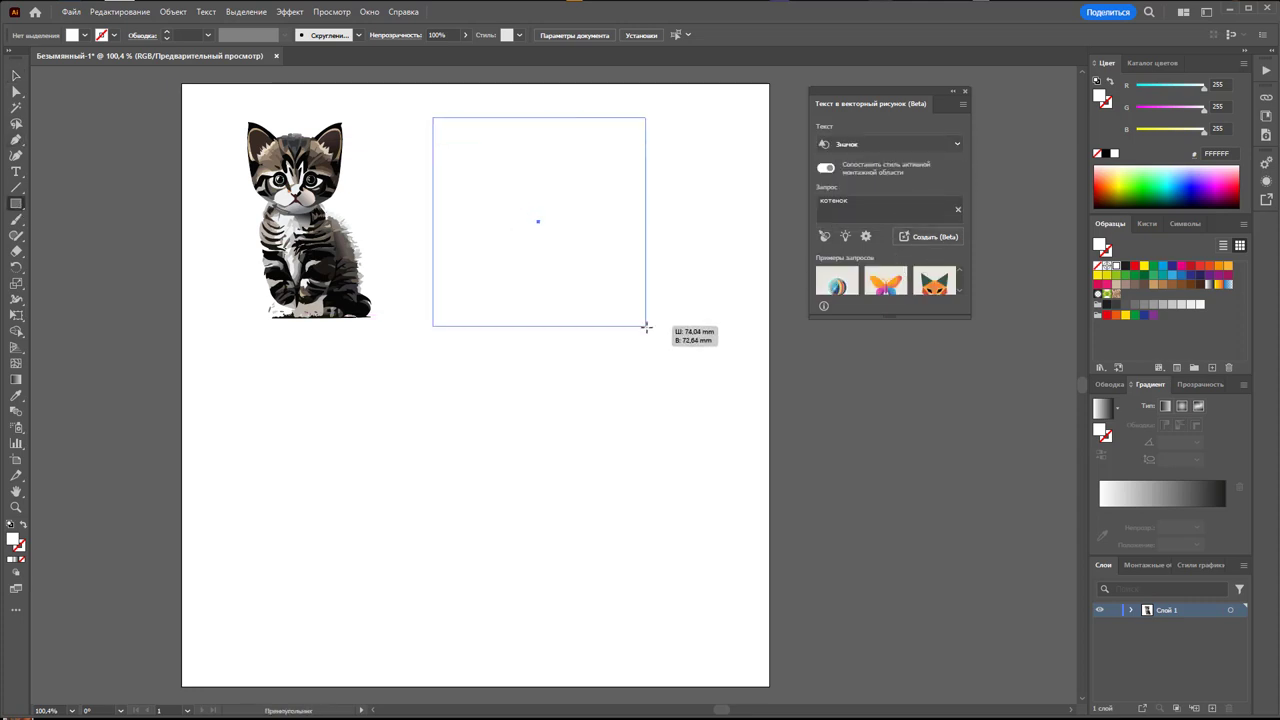
pyautogui.click(929, 237)
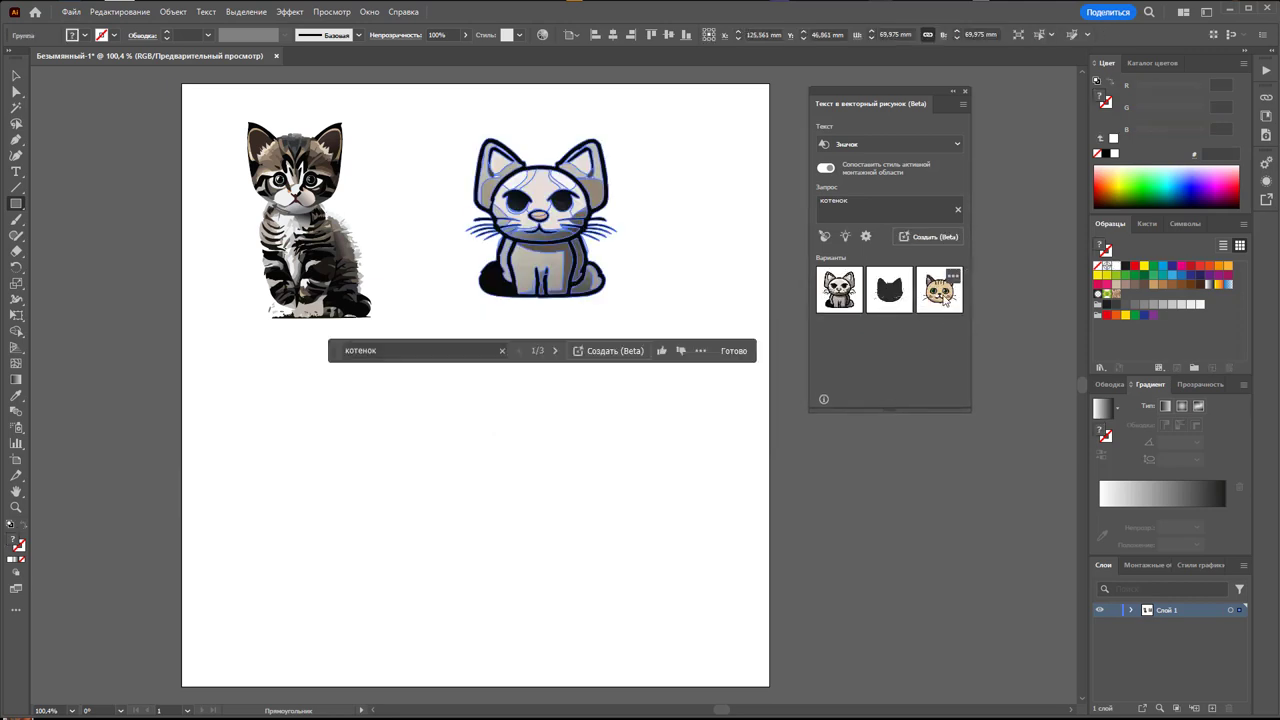
pyautogui.click(940, 290)
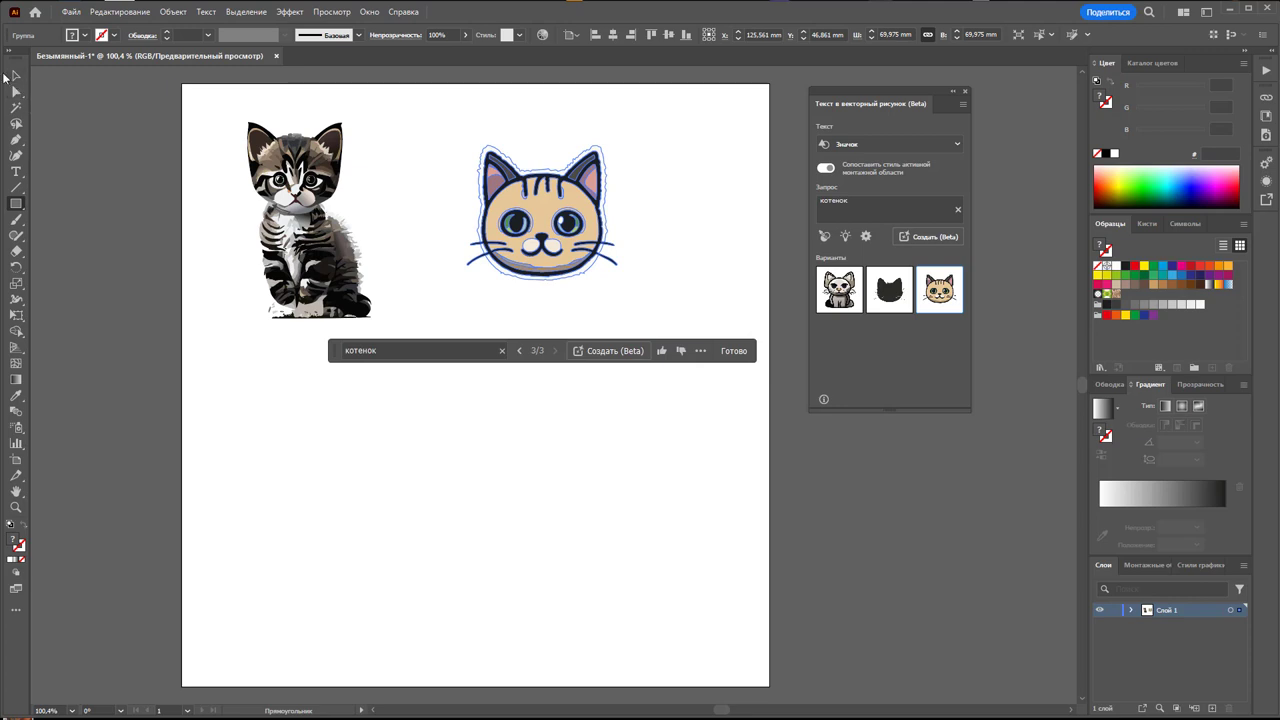
pyautogui.click(16, 75)
pyautogui.click(664, 177)
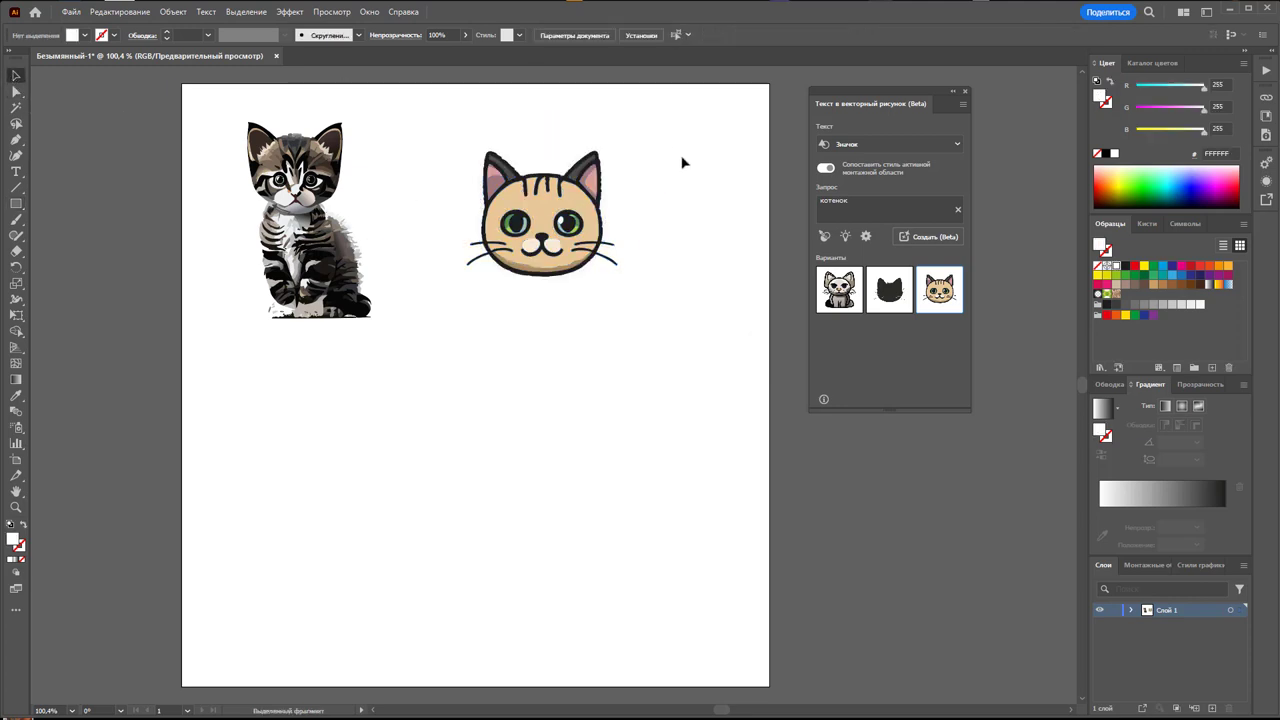
# Draw a tall rectangle below the kitten and generate a Scene from 'уютная гостиная'
pyautogui.click(16, 205)
pyautogui.moveTo(212, 362)
pyautogui.mouseDown()
pyautogui.moveTo(484, 658)
pyautogui.moveTo(477, 666)
pyautogui.mouseUp()
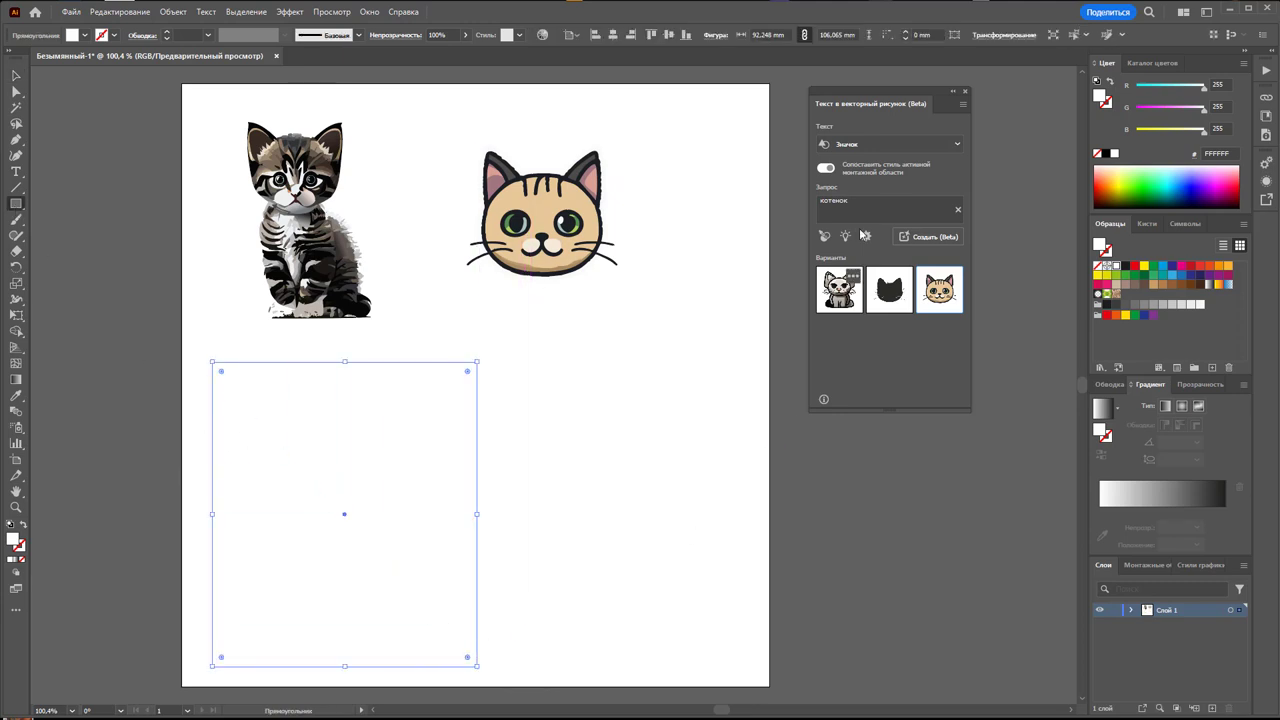
pyautogui.click(900, 142)
pyautogui.click(888, 177)
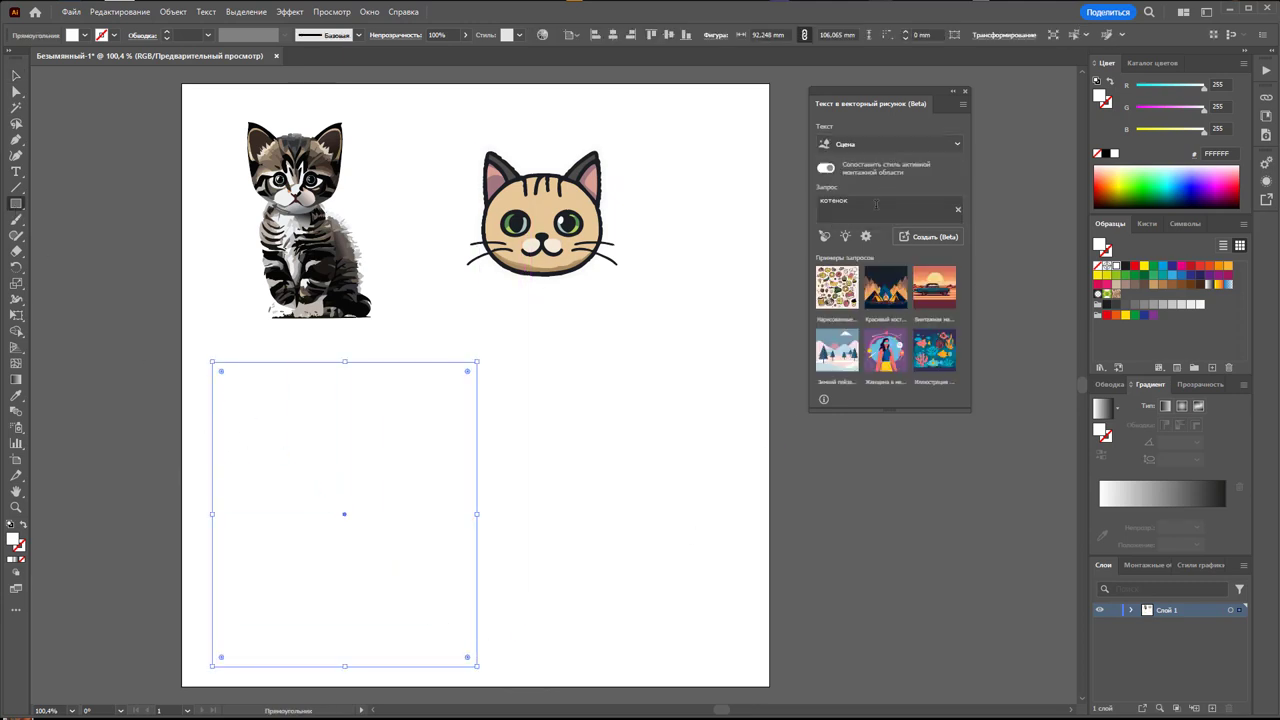
pyautogui.click(853, 207)
pyautogui.doubleClick(853, 207)
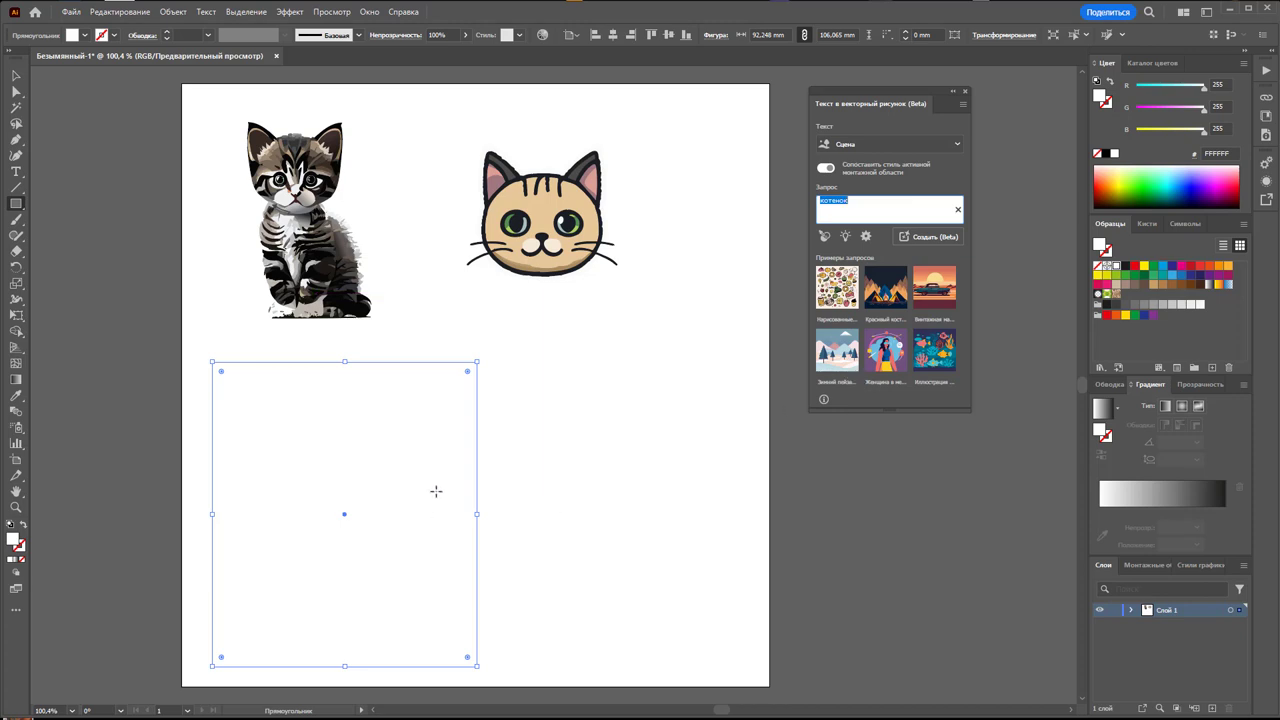
pyautogui.write('у')
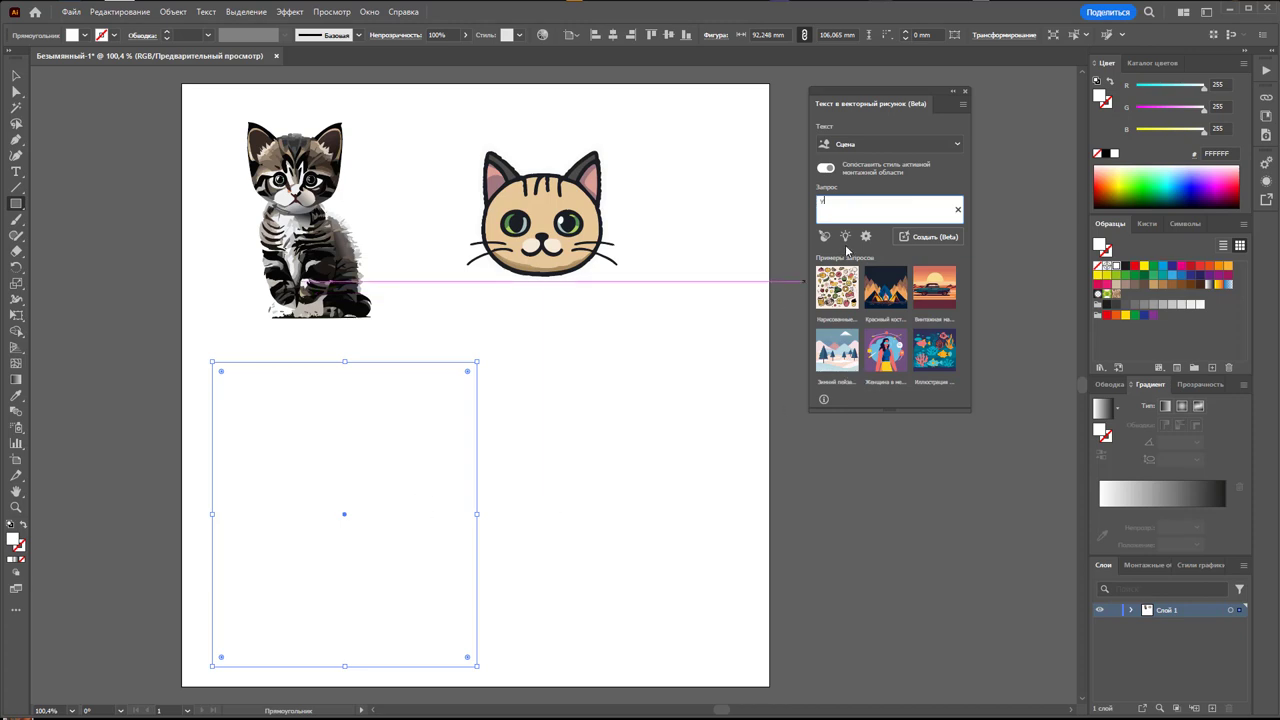
pyautogui.write('ютна')
pyautogui.write('я гостини')
pyautogui.press('Return')
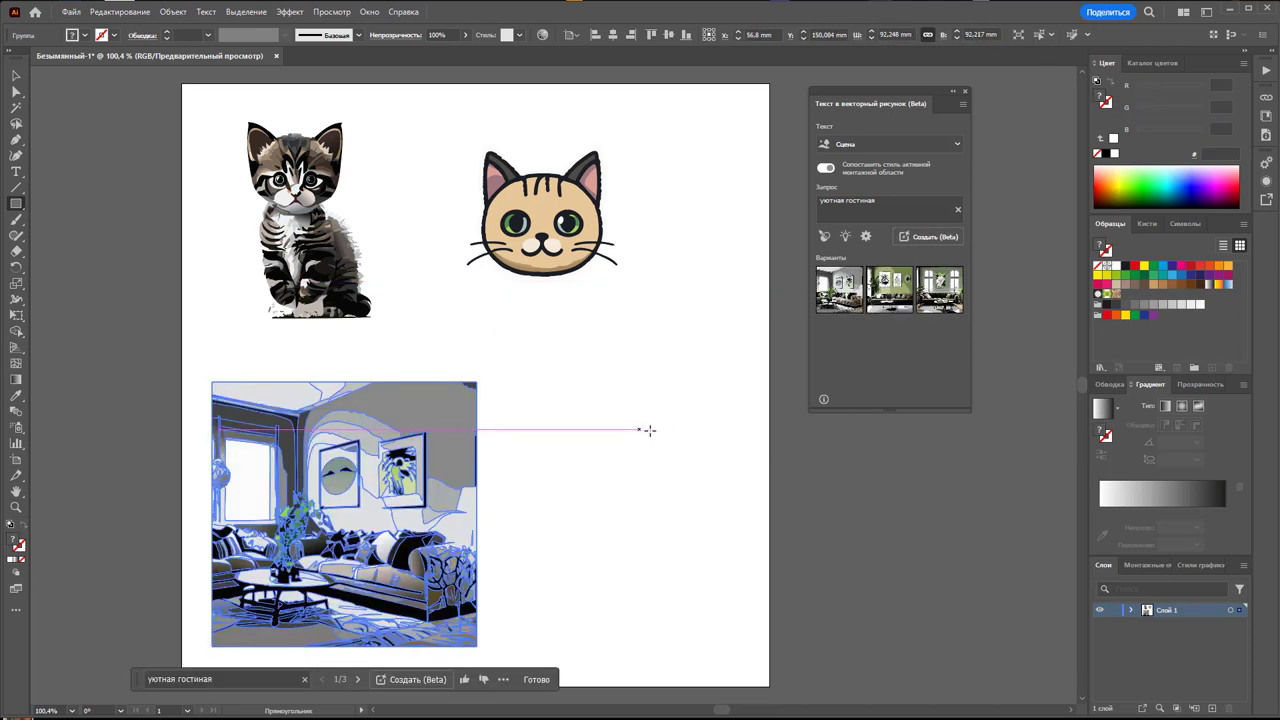
# Compare the living-room variants and apply the first, grey scene
pyautogui.press('v')
pyautogui.click(537, 388)
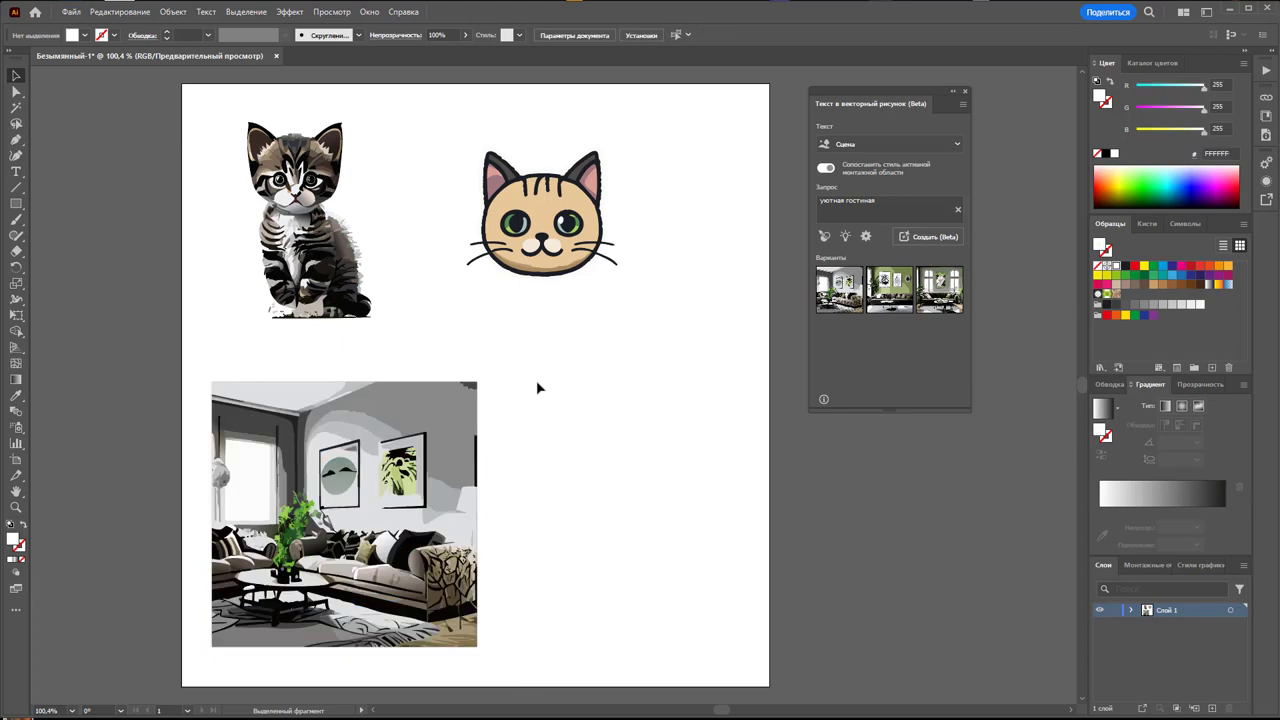
pyautogui.click(840, 290)
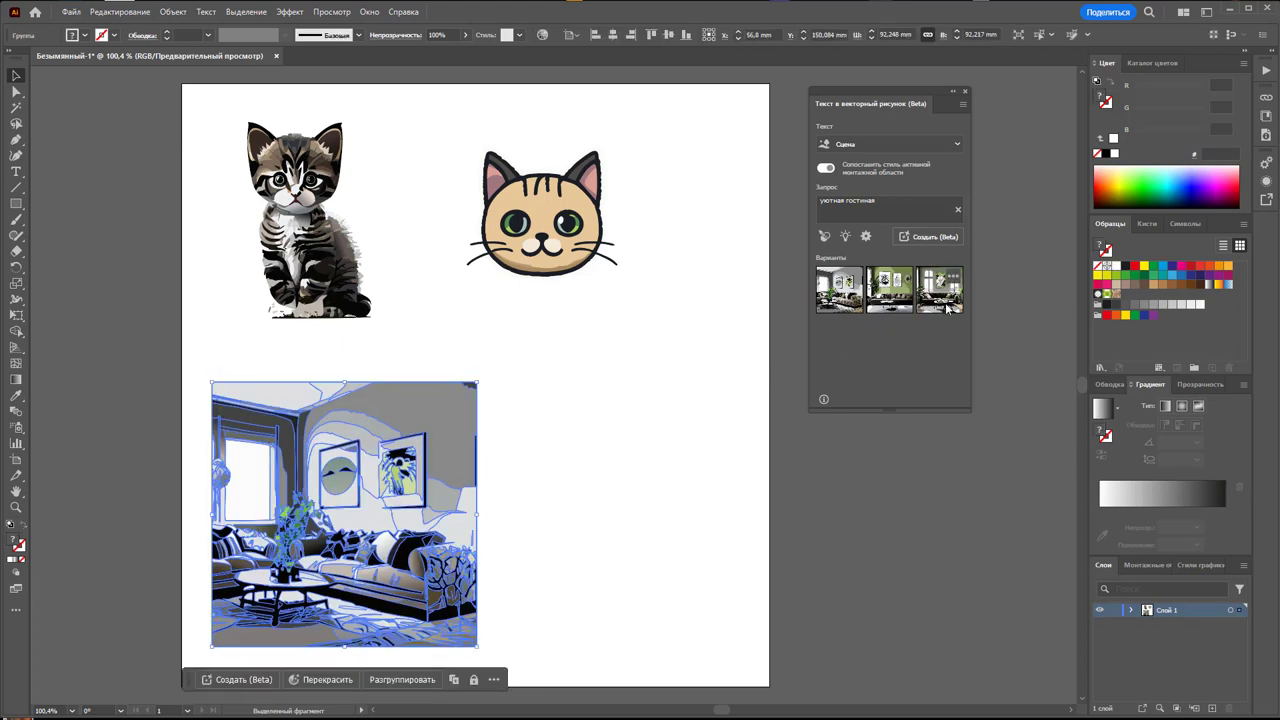
pyautogui.click(946, 310)
pyautogui.click(892, 295)
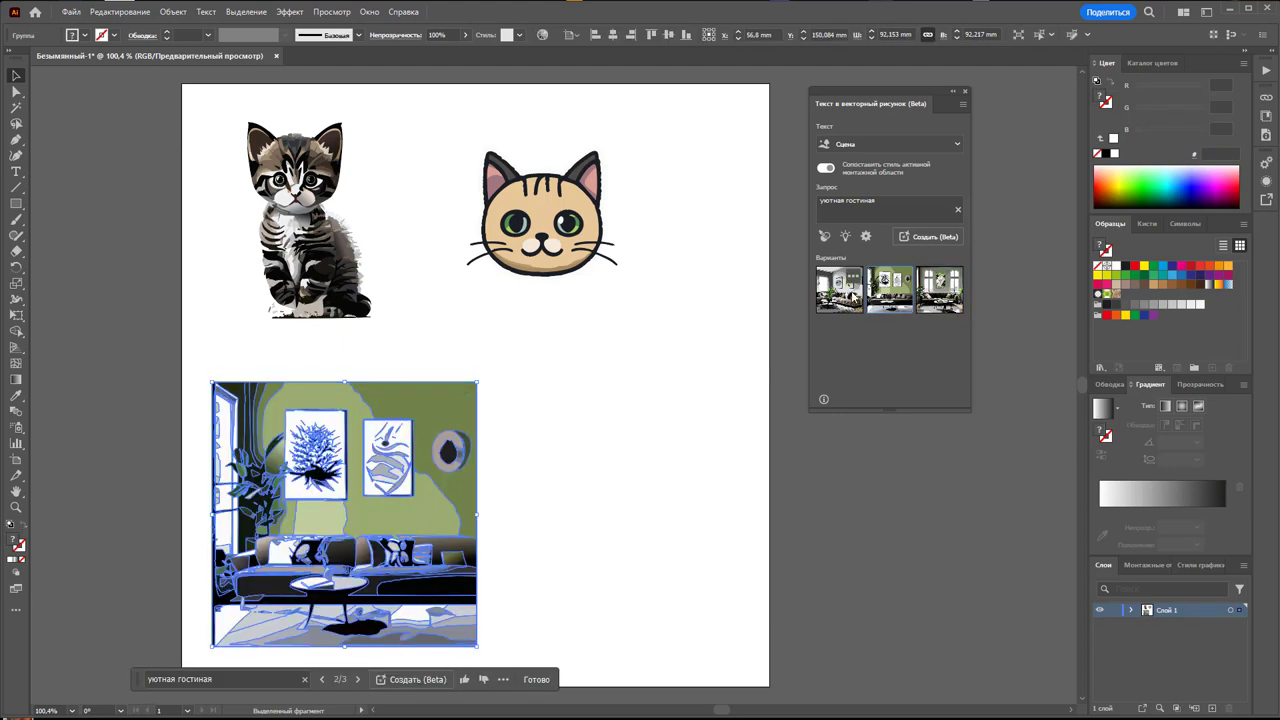
pyautogui.click(850, 298)
pyautogui.click(636, 448)
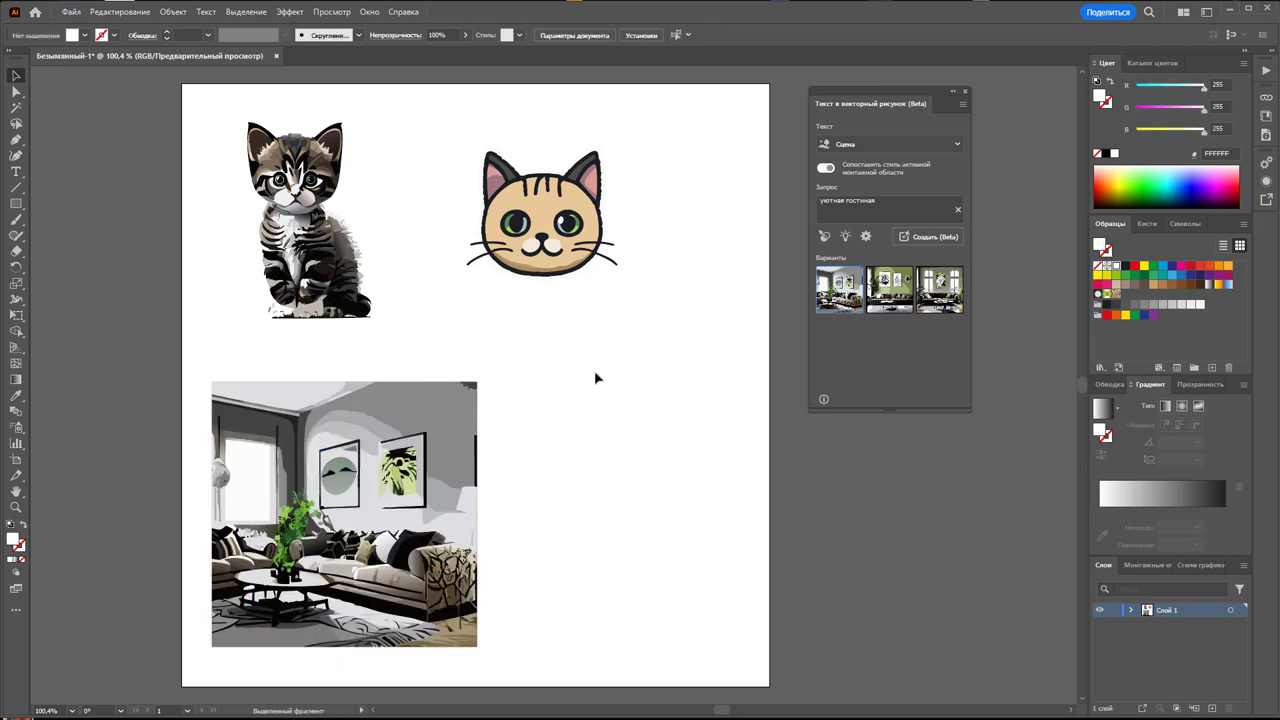
# Draw a tall rectangle right of the living room and generate a Pattern from 'милые котята'
pyautogui.click(16, 203)
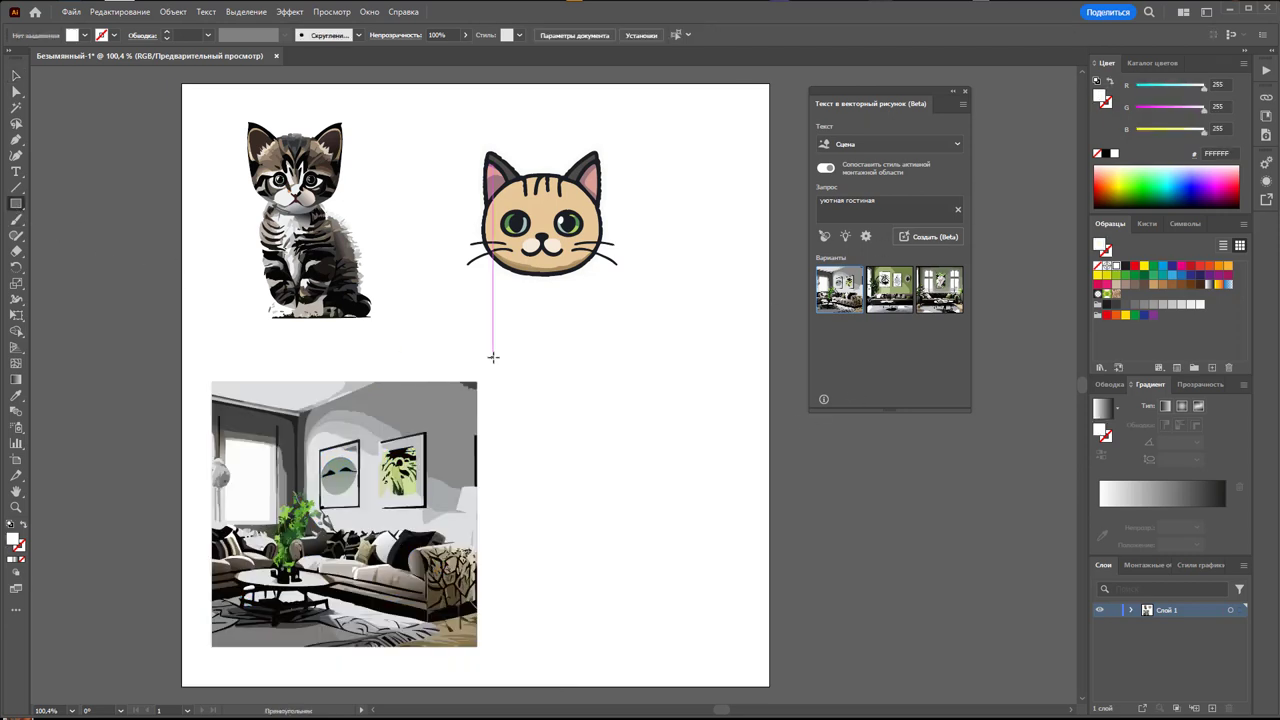
pyautogui.moveTo(501, 324)
pyautogui.mouseDown()
pyautogui.moveTo(731, 657)
pyautogui.moveTo(750, 647)
pyautogui.mouseUp()
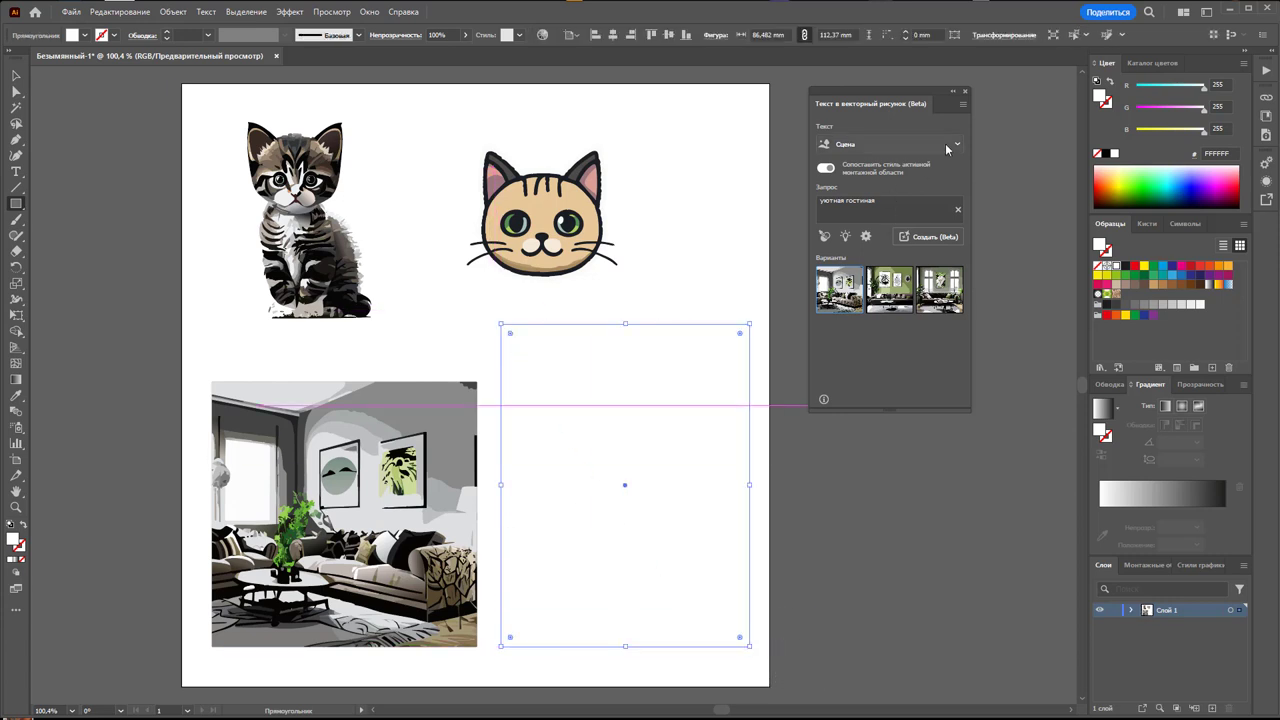
pyautogui.click(900, 144)
pyautogui.click(905, 217)
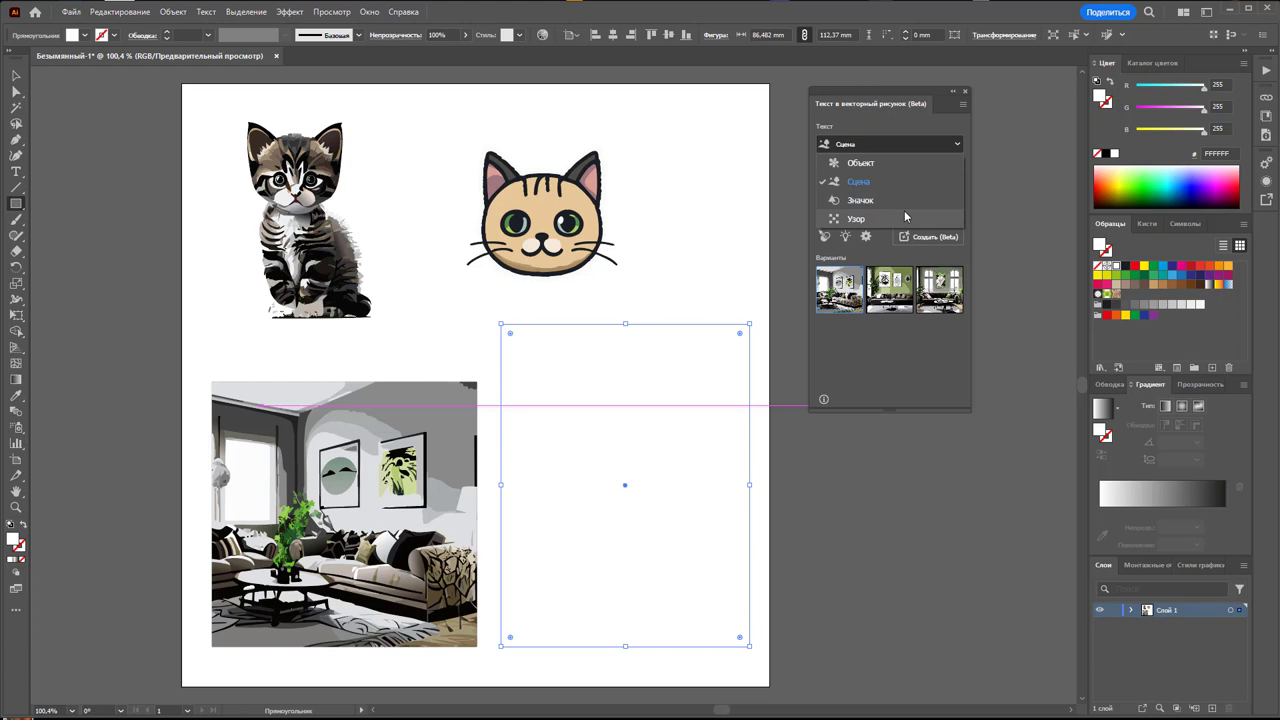
pyautogui.tripleClick(862, 210)
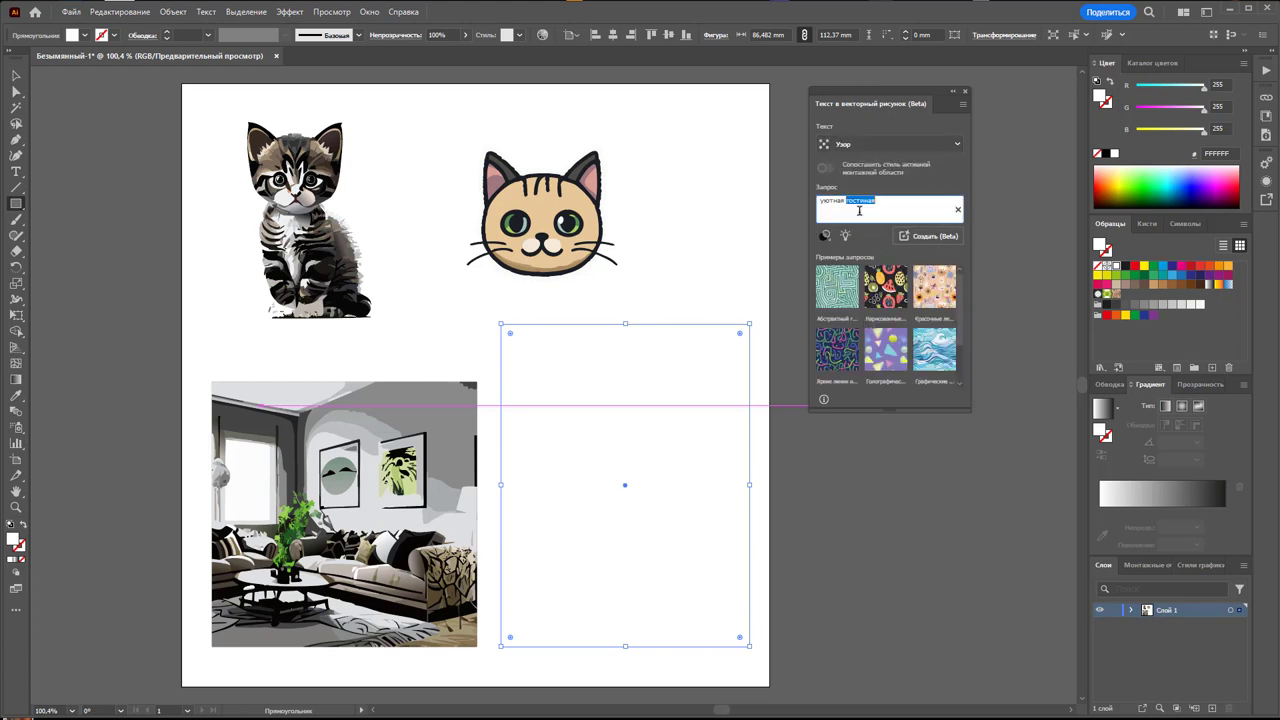
pyautogui.write('к')
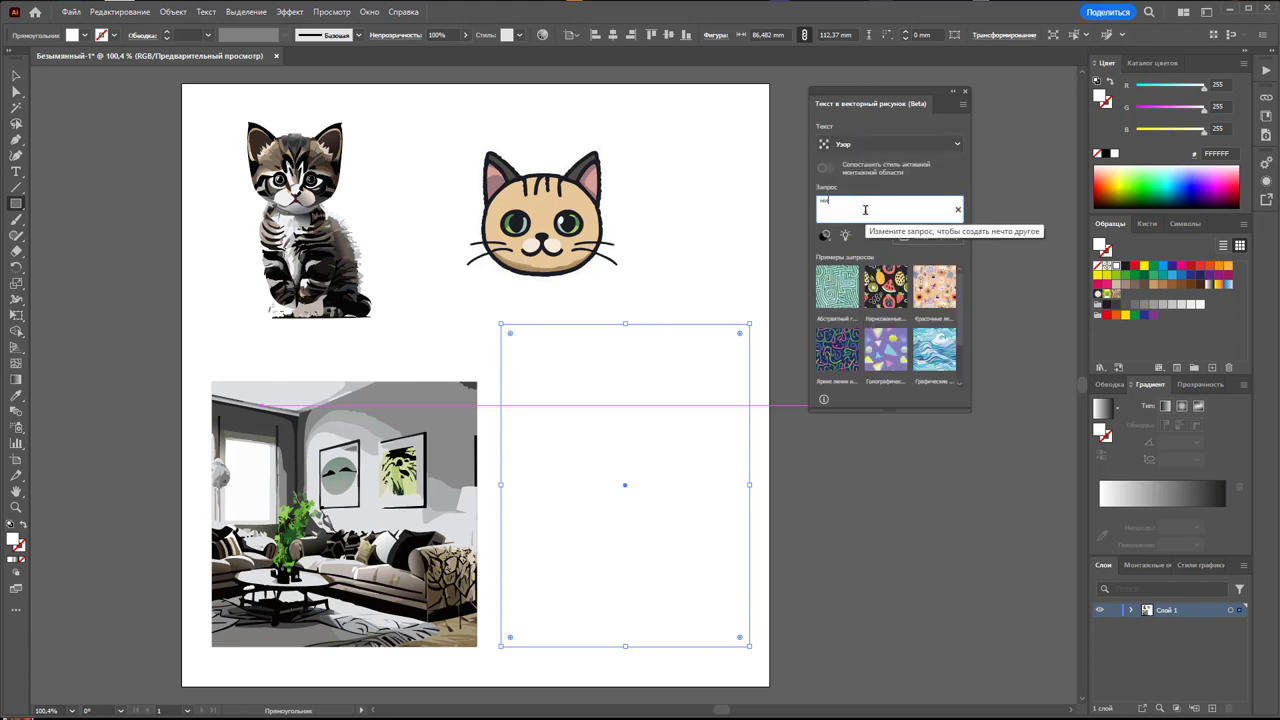
pyautogui.write('лые котят')
pyautogui.write('а')
pyautogui.press('Return')
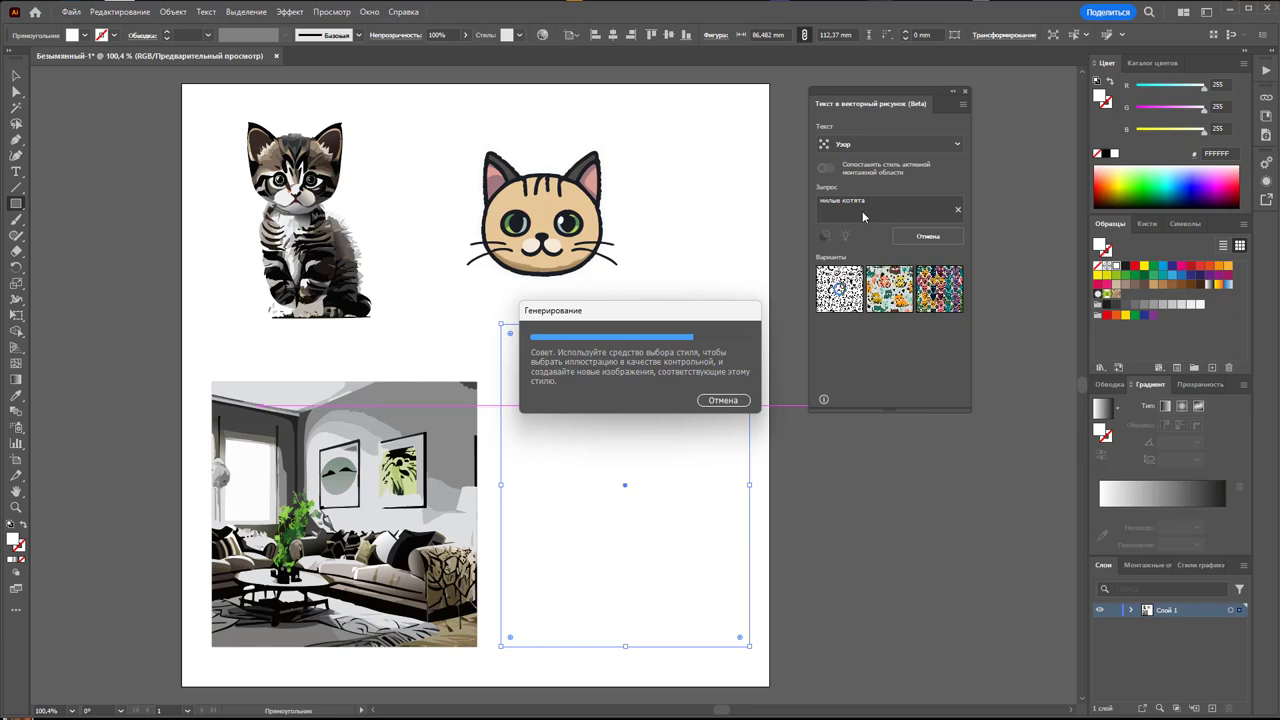
# Compare the three pattern variants and apply the second, light teal-kitten pattern
pyautogui.click(880, 290)
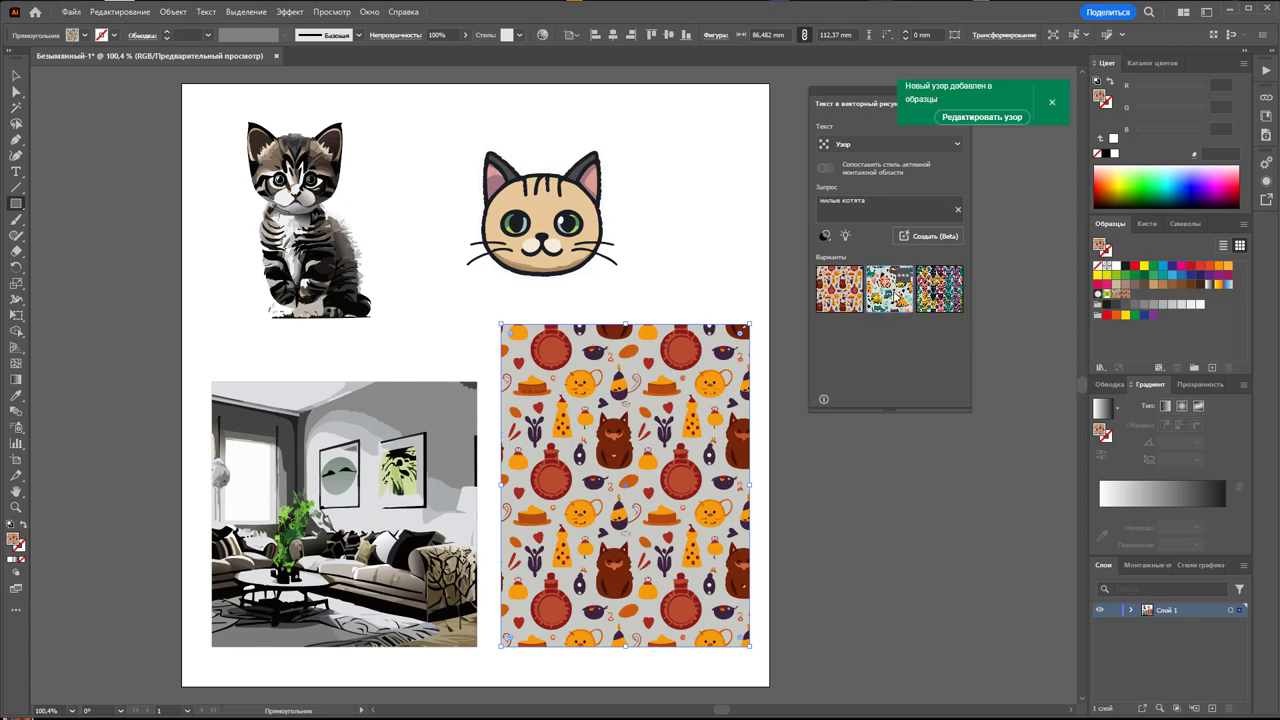
pyautogui.click(940, 288)
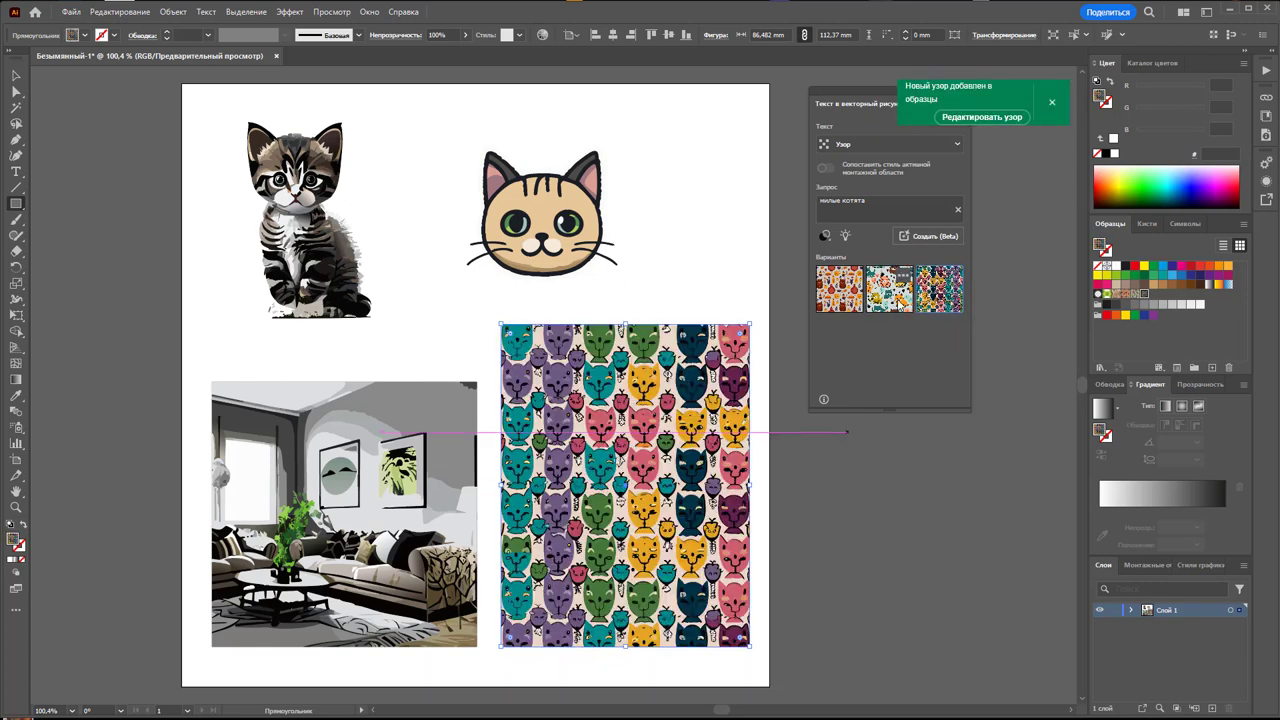
pyautogui.click(889, 290)
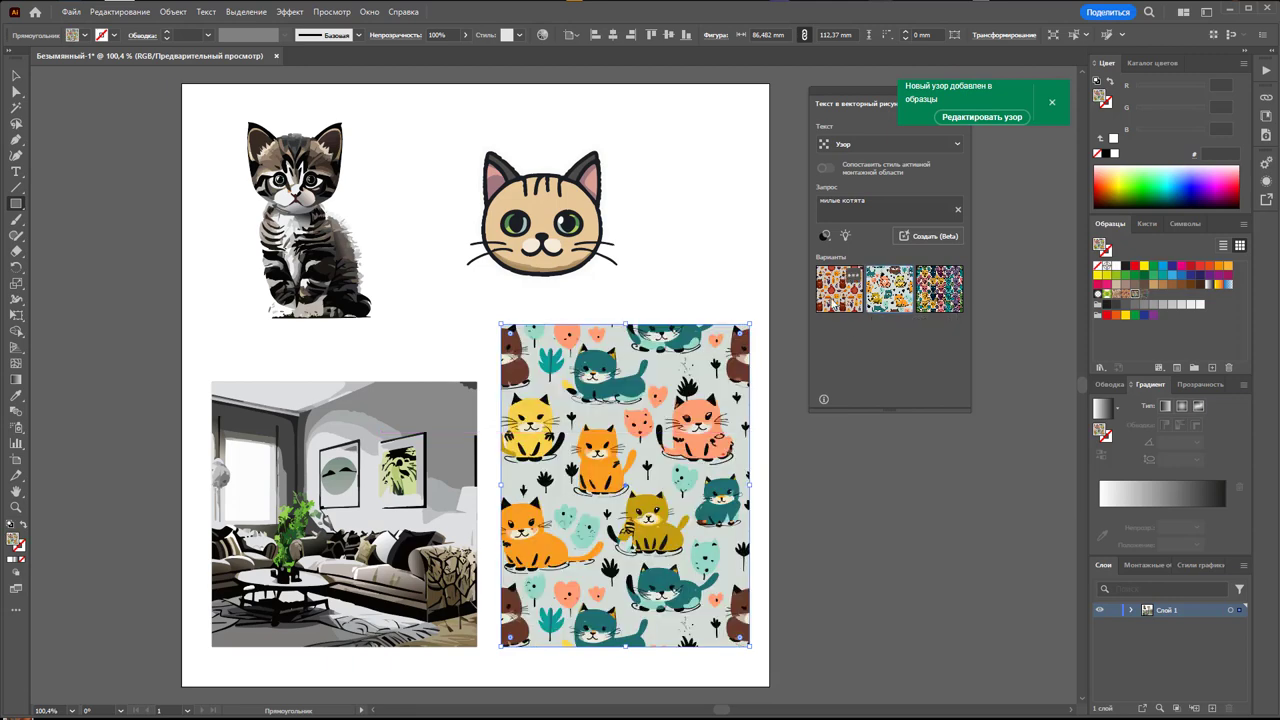
pyautogui.click(839, 289)
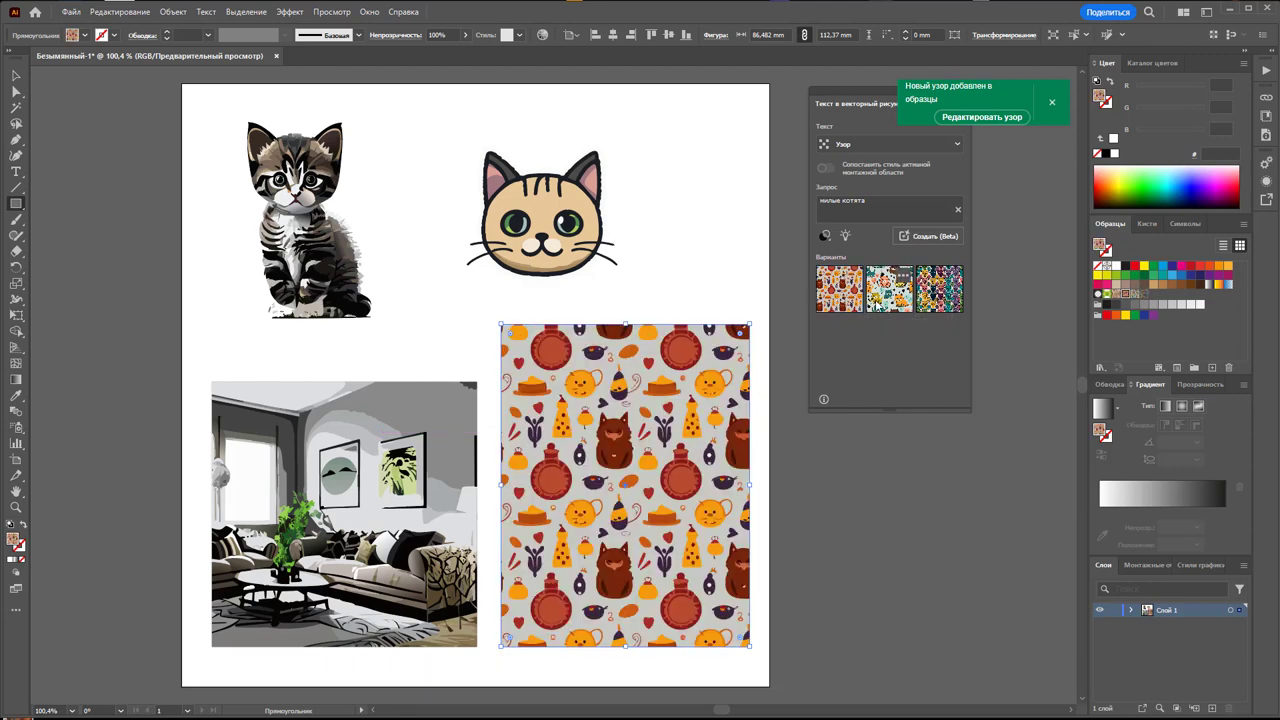
pyautogui.click(878, 303)
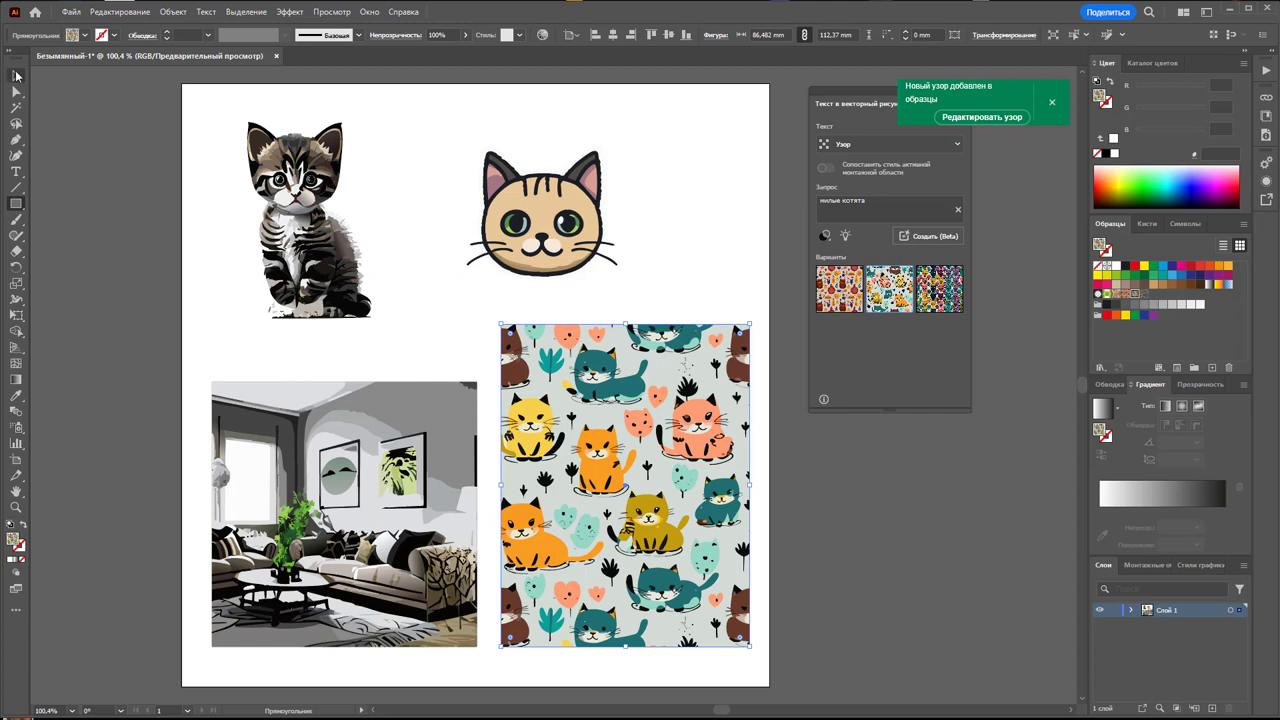
pyautogui.click(16, 75)
pyautogui.click(762, 169)
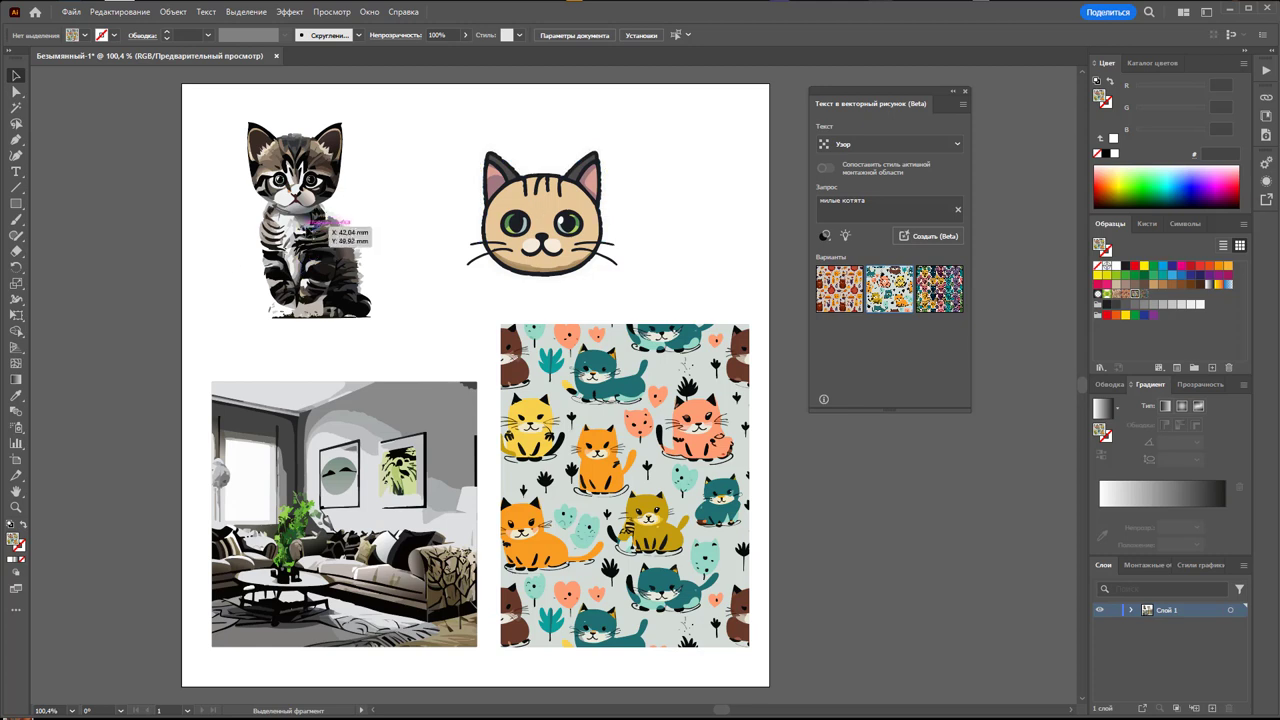
pyautogui.click(318, 215)
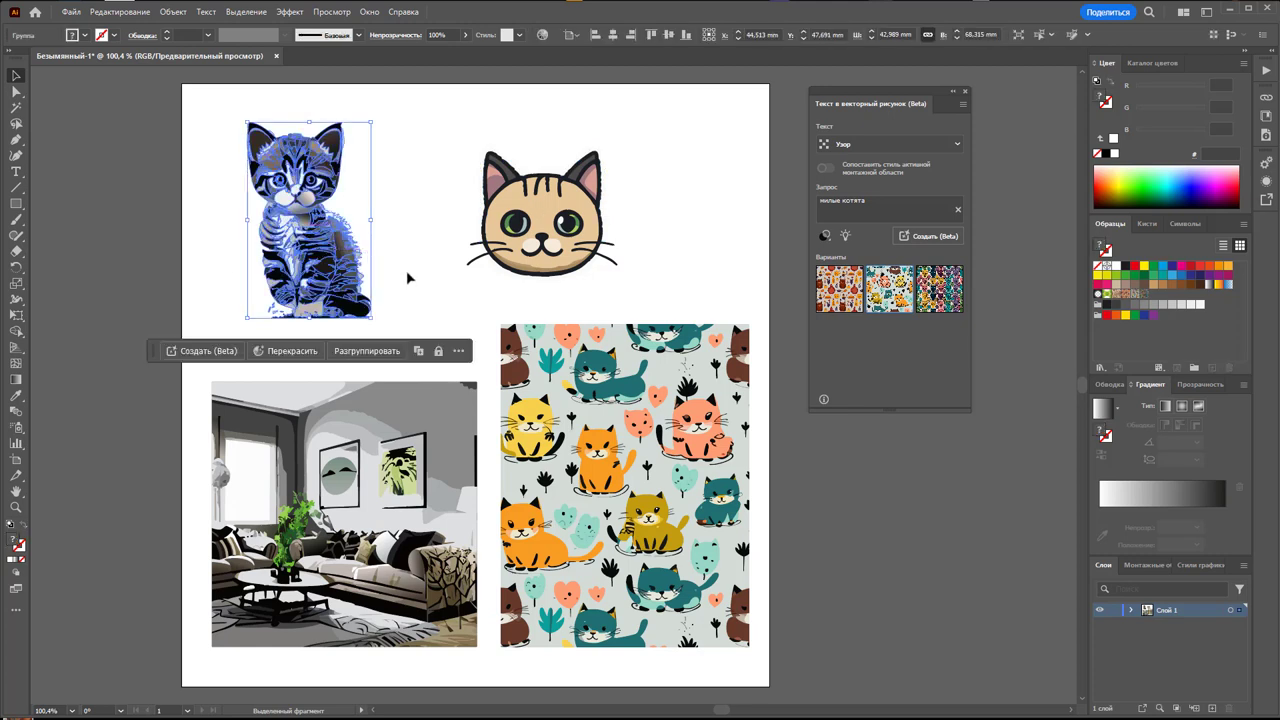
pyautogui.click(408, 278)
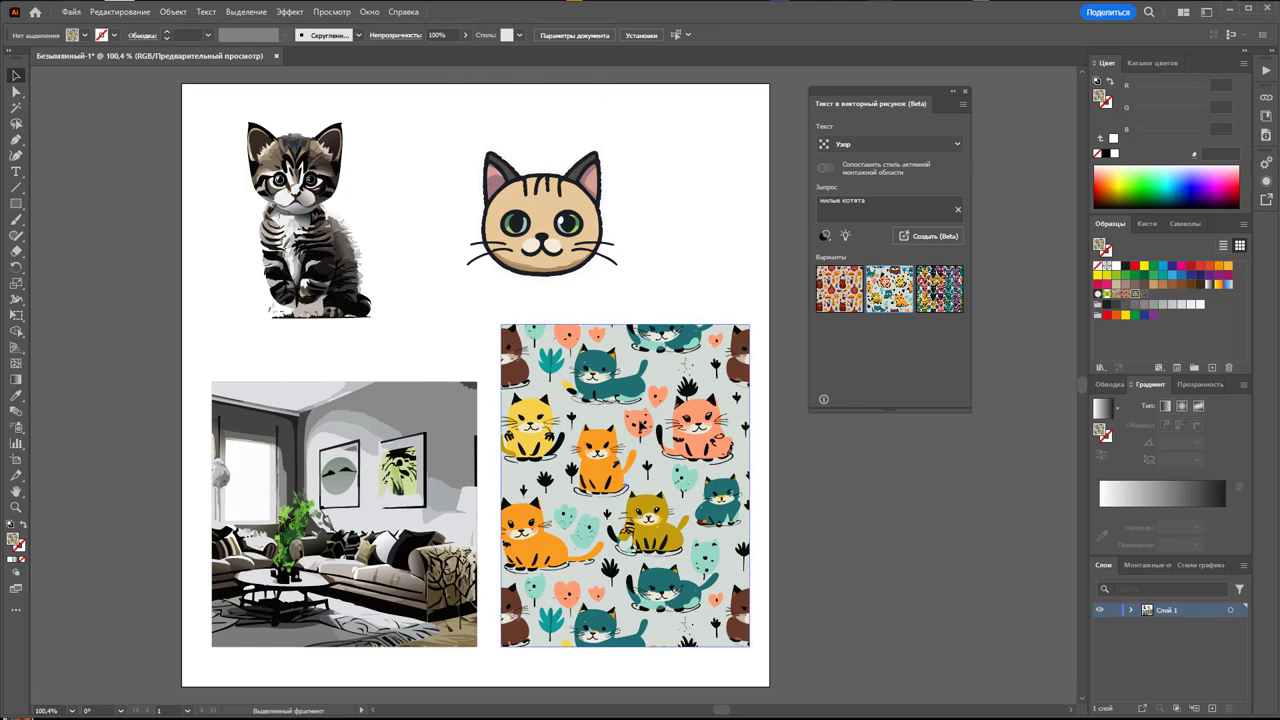
pyautogui.click(690, 440)
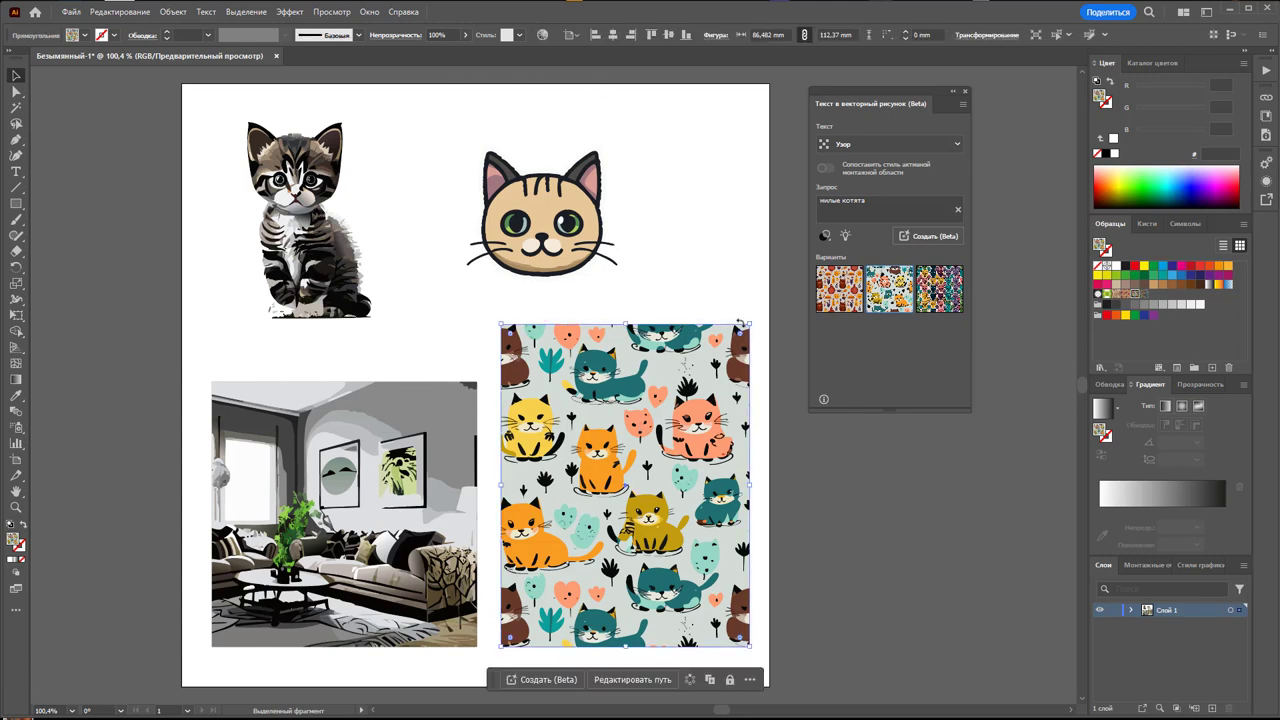
pyautogui.click(873, 529)
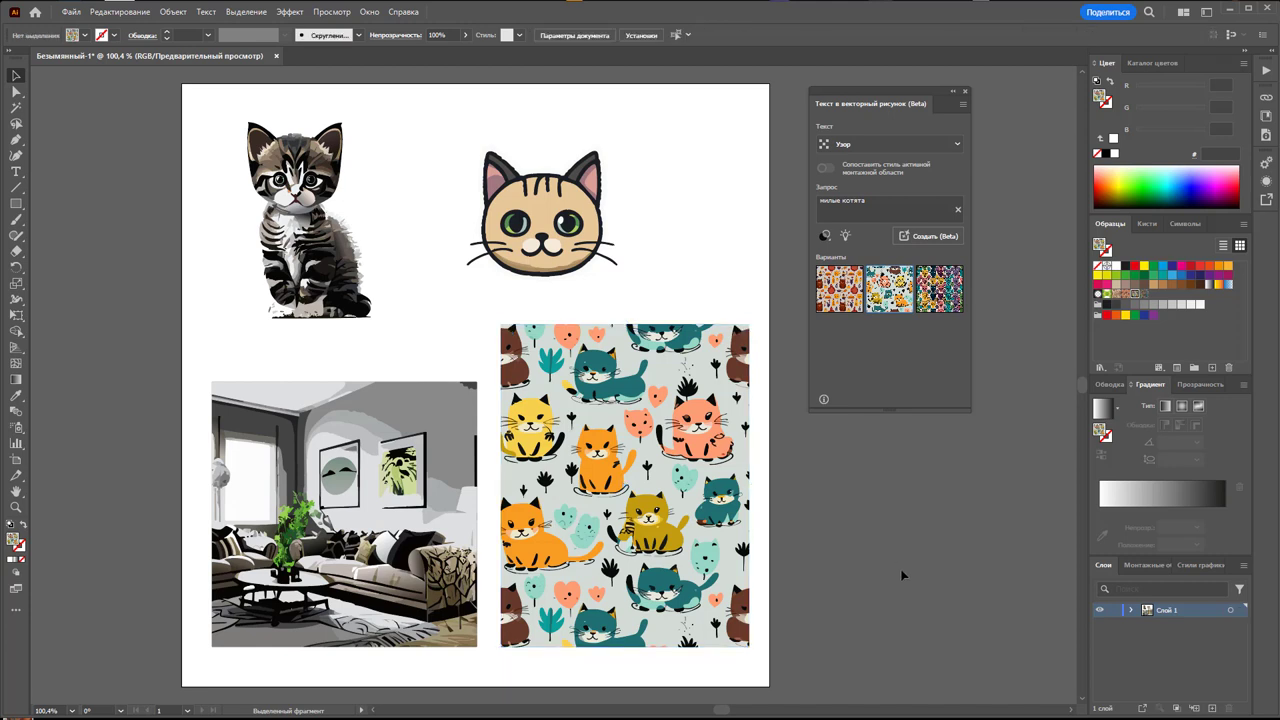